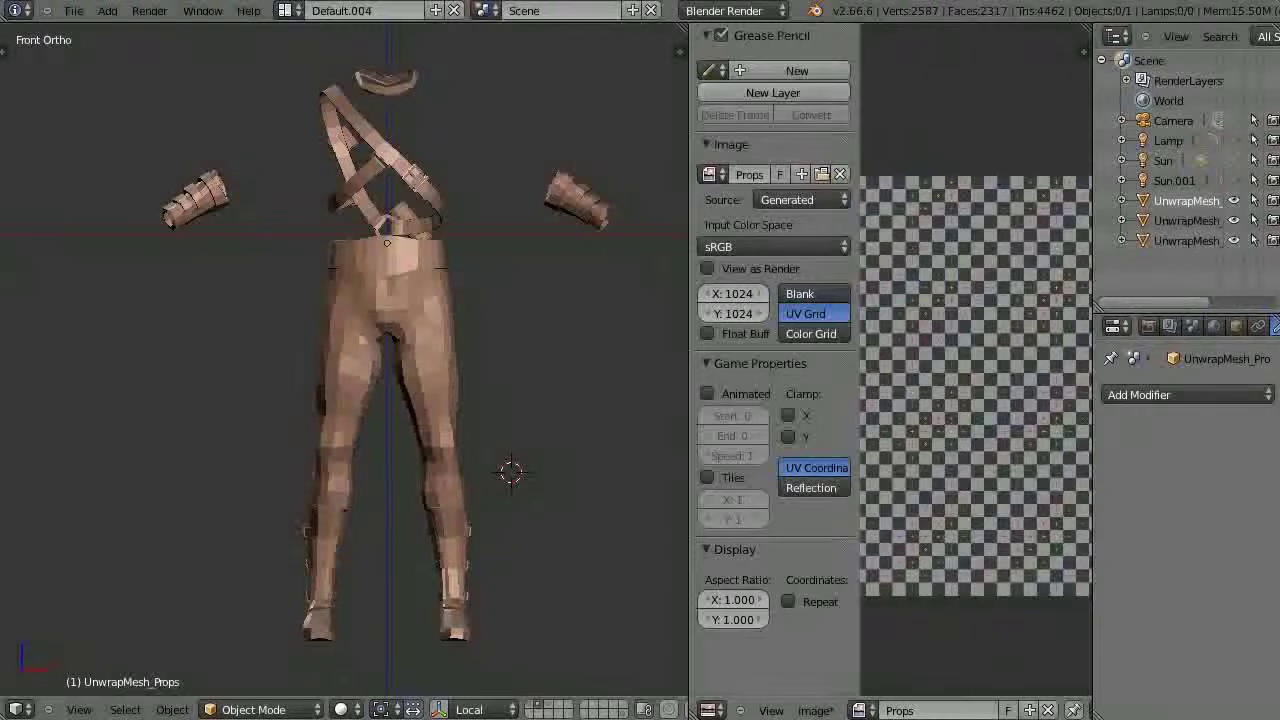
Widen the 3D View, enter Edit Mode on the outfit mesh and switch to wireframe
{"action": "left_click_drag", "start_coordinate": [688, 400], "coordinate": [845, 400]}
{"action": "key", "text": "Tab"}
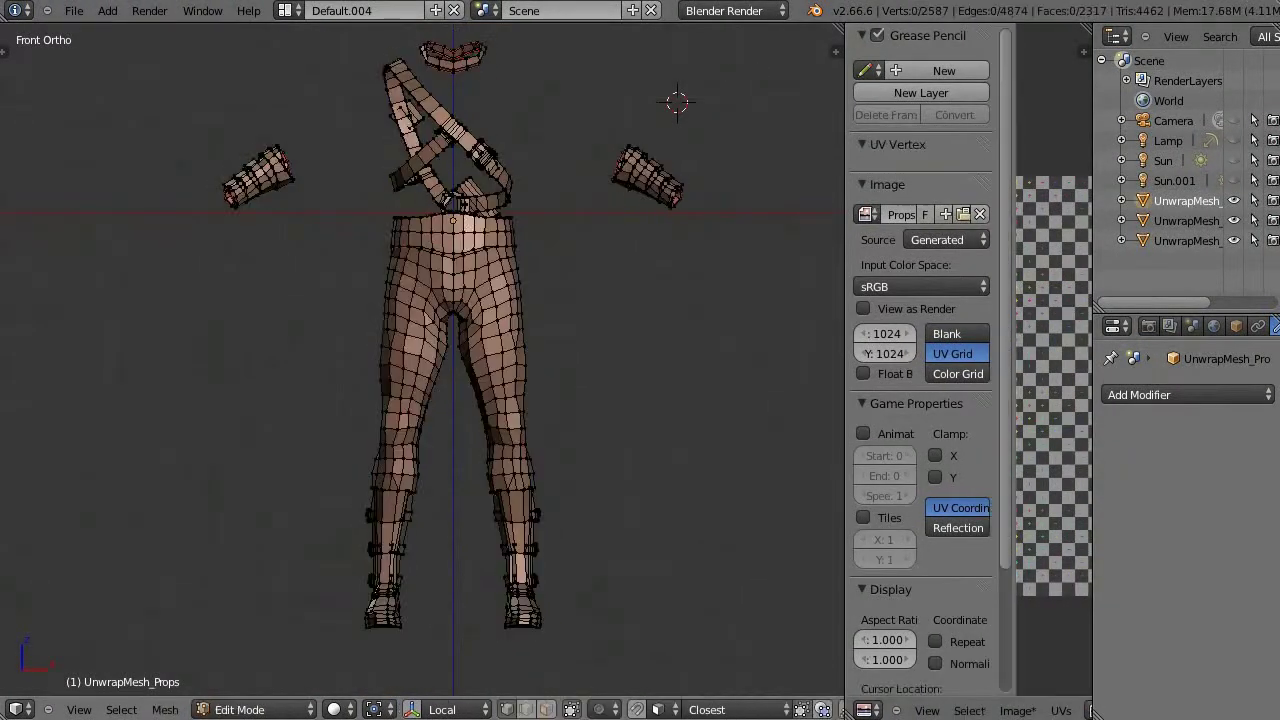
{"action": "key", "text": "z"}
{"action": "middle_click_drag", "start_coordinate": [450, 300], "coordinate": [450, 380], "text": "shift"}
Try selecting the straps, collar and bracers, then clear it and return to front view
{"action": "left_click_drag", "start_coordinate": [150, 260], "coordinate": [400, 300], "text": "ctrl"}
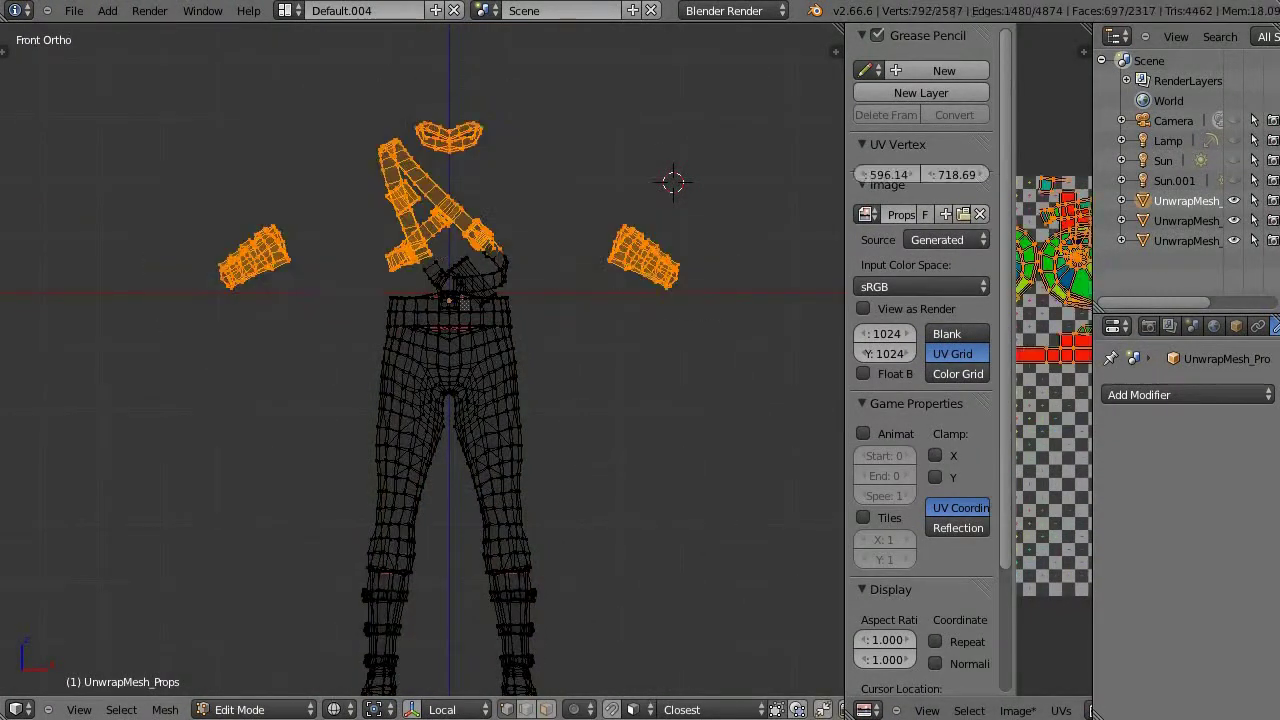
{"action": "key", "text": "ctrl+e"}
{"action": "key", "text": "Escape"}
{"action": "key", "text": "a"}
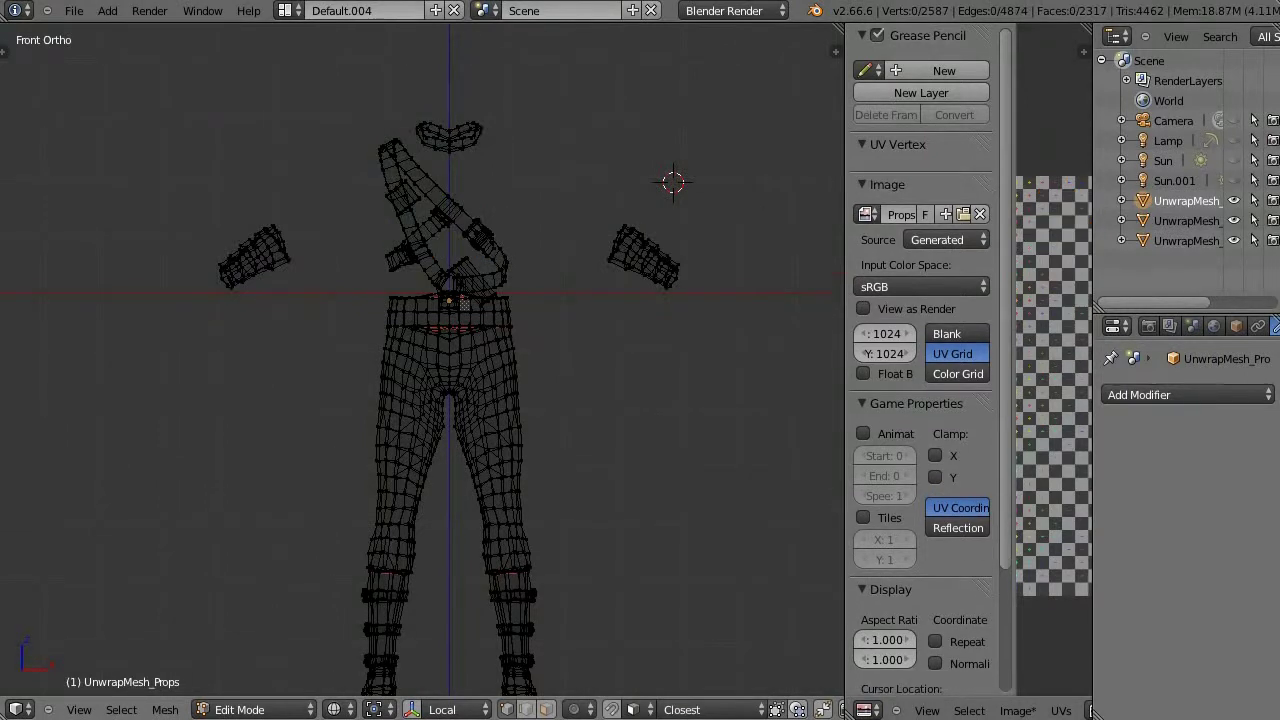
{"action": "middle_click_drag", "start_coordinate": [660, 260], "coordinate": [580, 200]}
{"action": "scroll", "coordinate": [580, 200], "scroll_direction": "up", "scroll_amount": 3}
{"action": "key", "text": "KP_1"}
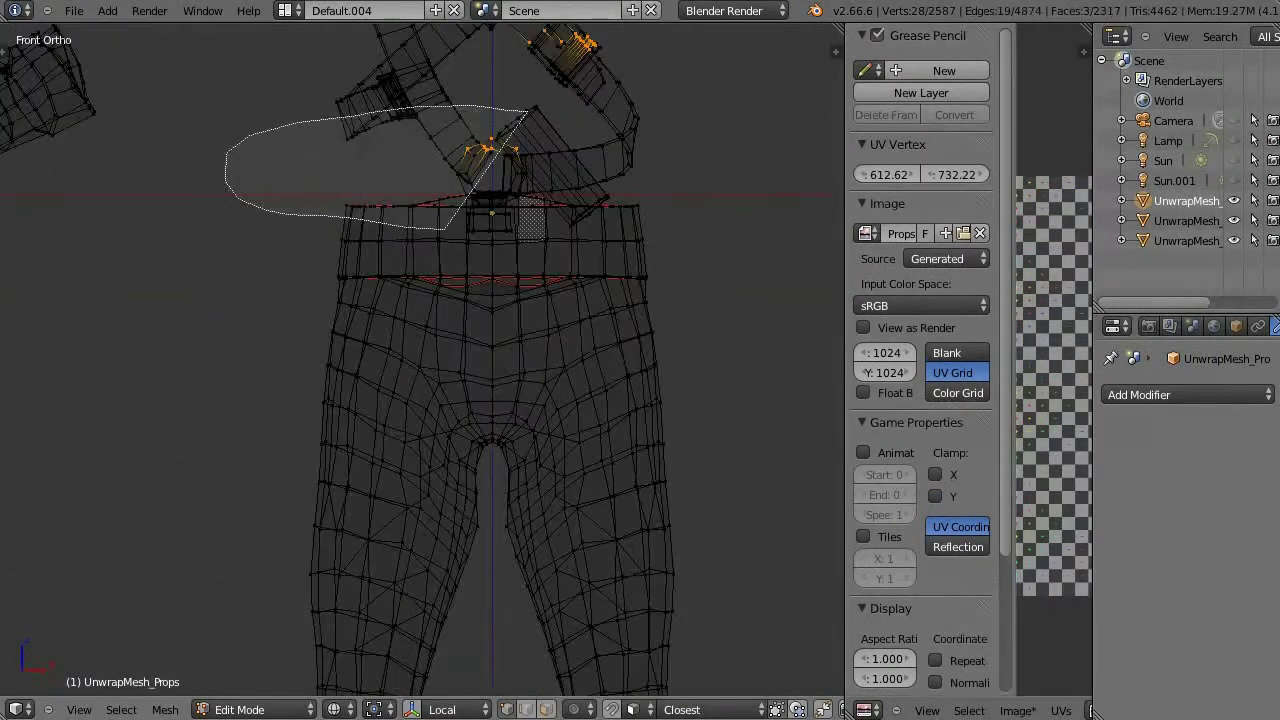
Lasso-select the screen-left bracer together with the lower left pants leg
{"action": "left_click_drag", "start_coordinate": [300, 200], "coordinate": [600, 190], "text": "ctrl"}
{"action": "key", "text": "a"}
{"action": "middle_click_drag", "start_coordinate": [500, 350], "coordinate": [560, 330]}
{"action": "key", "text": "KP_1"}
{"action": "scroll", "coordinate": [445, 360], "scroll_direction": "down", "scroll_amount": 3}
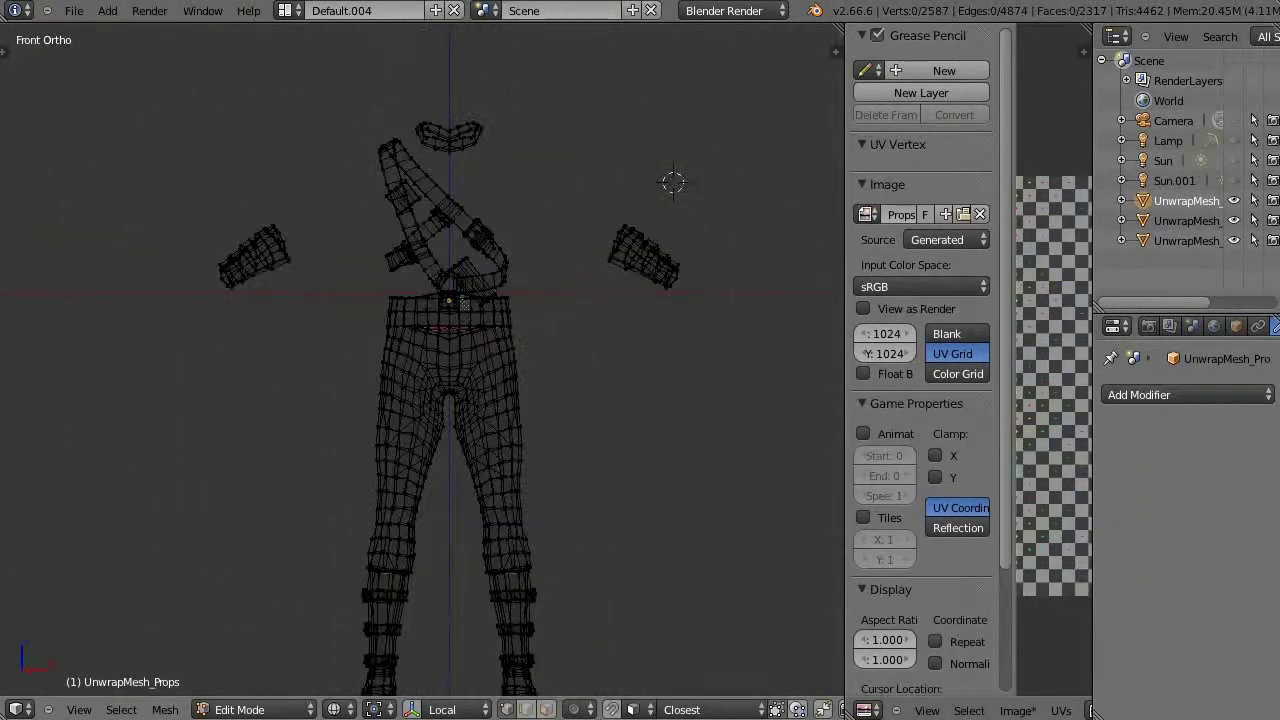
{"action": "left_click_drag", "start_coordinate": [157, 210], "coordinate": [245, 306], "text": "ctrl"}
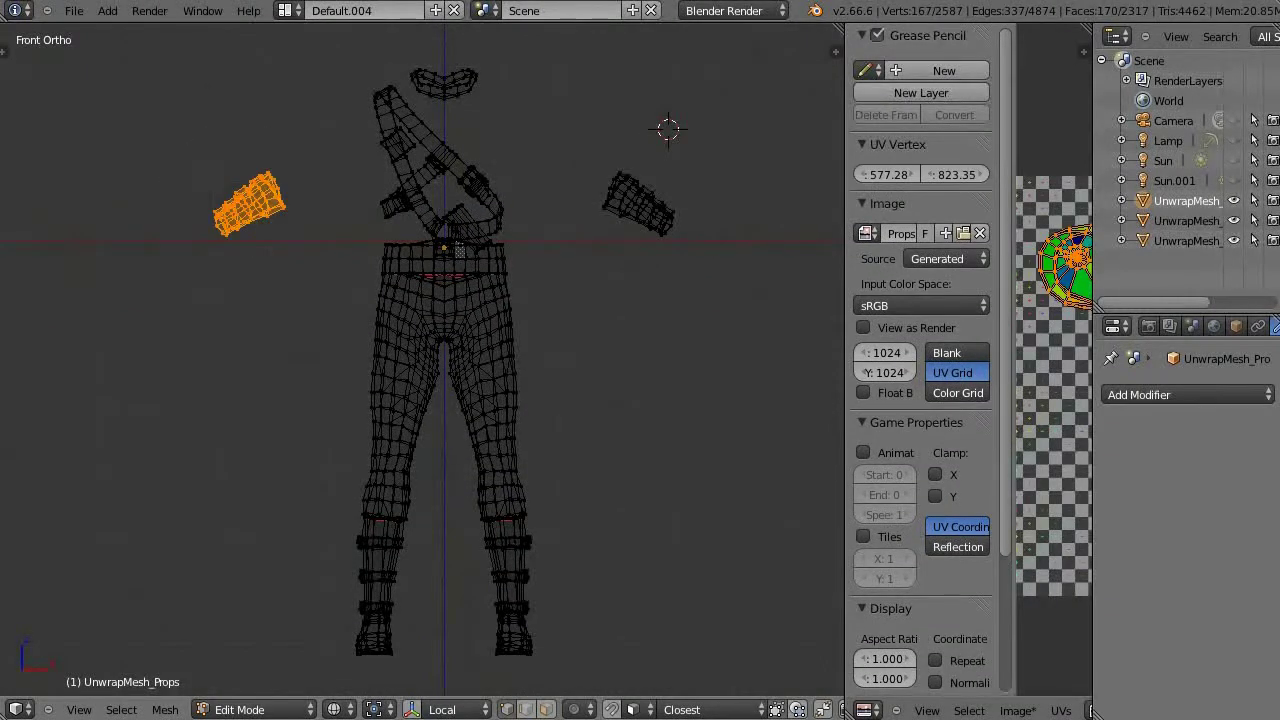
{"action": "left_click_drag", "start_coordinate": [400, 420], "coordinate": [390, 430], "text": "ctrl+shift"}
Delete the selected bracer and lower-leg vertices
{"action": "key", "text": "x"}
{"action": "left_click", "coordinate": [300, 521]}
{"action": "scroll", "coordinate": [427, 356], "scroll_direction": "up", "scroll_amount": 7}
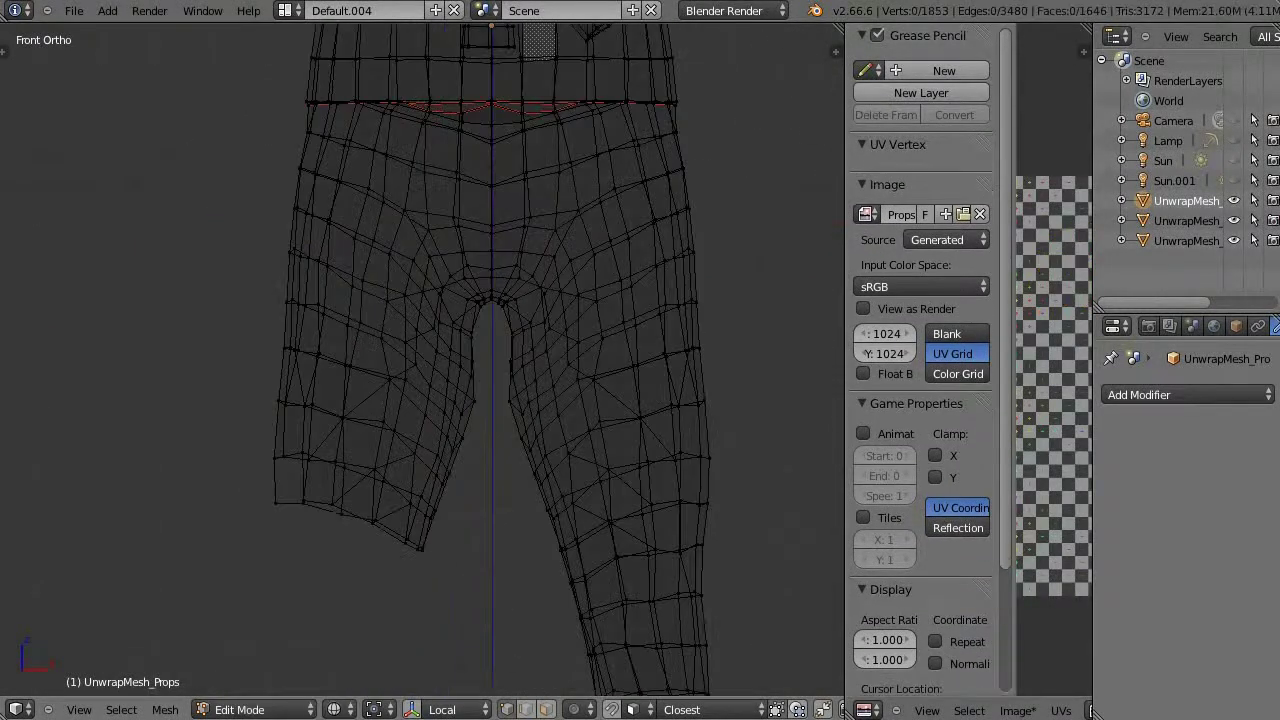
Box-select the remaining upper left pants leg and delete it
{"action": "left_click_drag", "start_coordinate": [480, 604], "coordinate": [180, 129]}
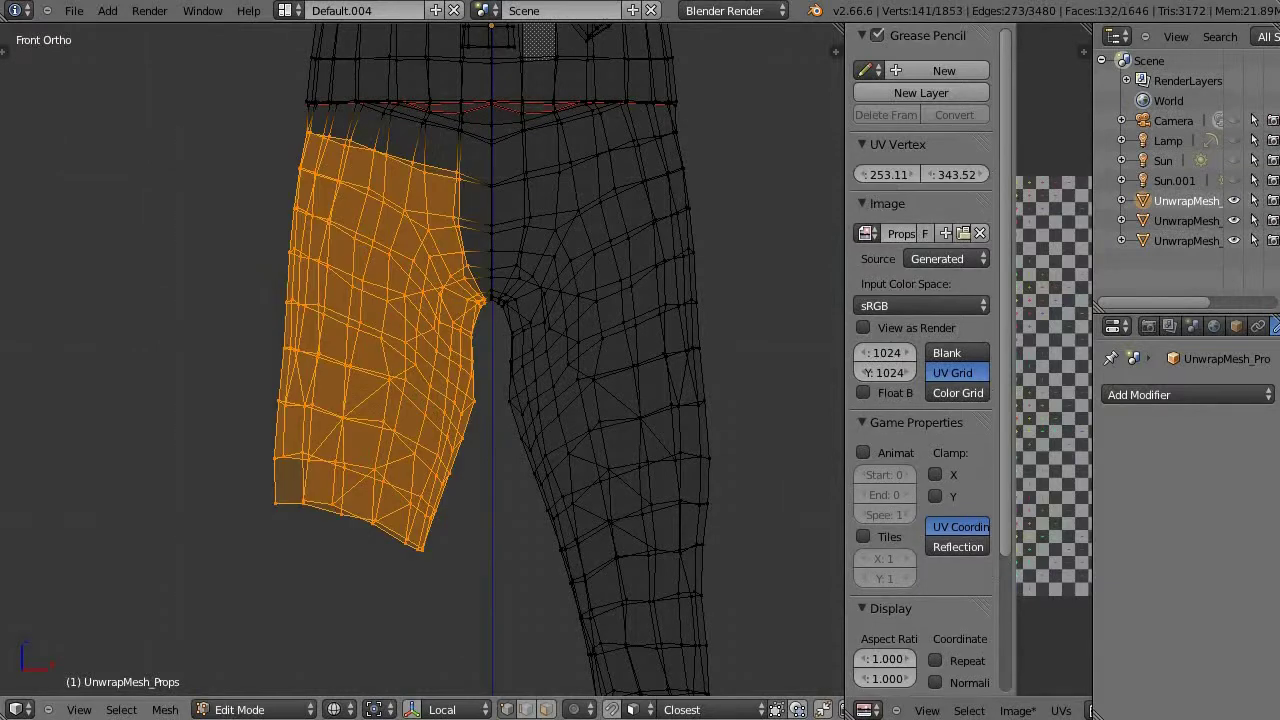
{"action": "key", "text": "z"}
{"action": "scroll", "coordinate": [420, 360], "scroll_direction": "up", "scroll_amount": 4}
{"action": "middle_click_drag", "start_coordinate": [338, 296], "coordinate": [380, 300]}
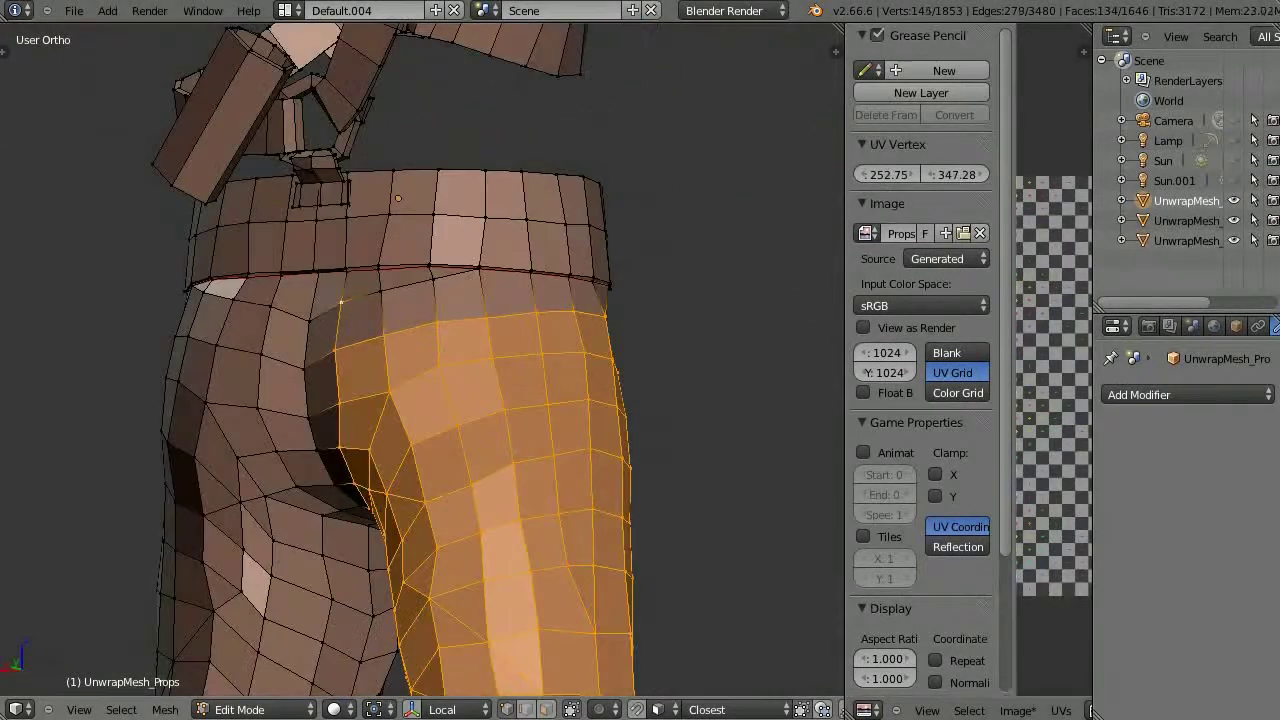
{"action": "key", "text": "x"}
Inspect the remaining right pants leg from the front and right side views
{"action": "middle_click_drag", "start_coordinate": [731, 537], "coordinate": [700, 400]}
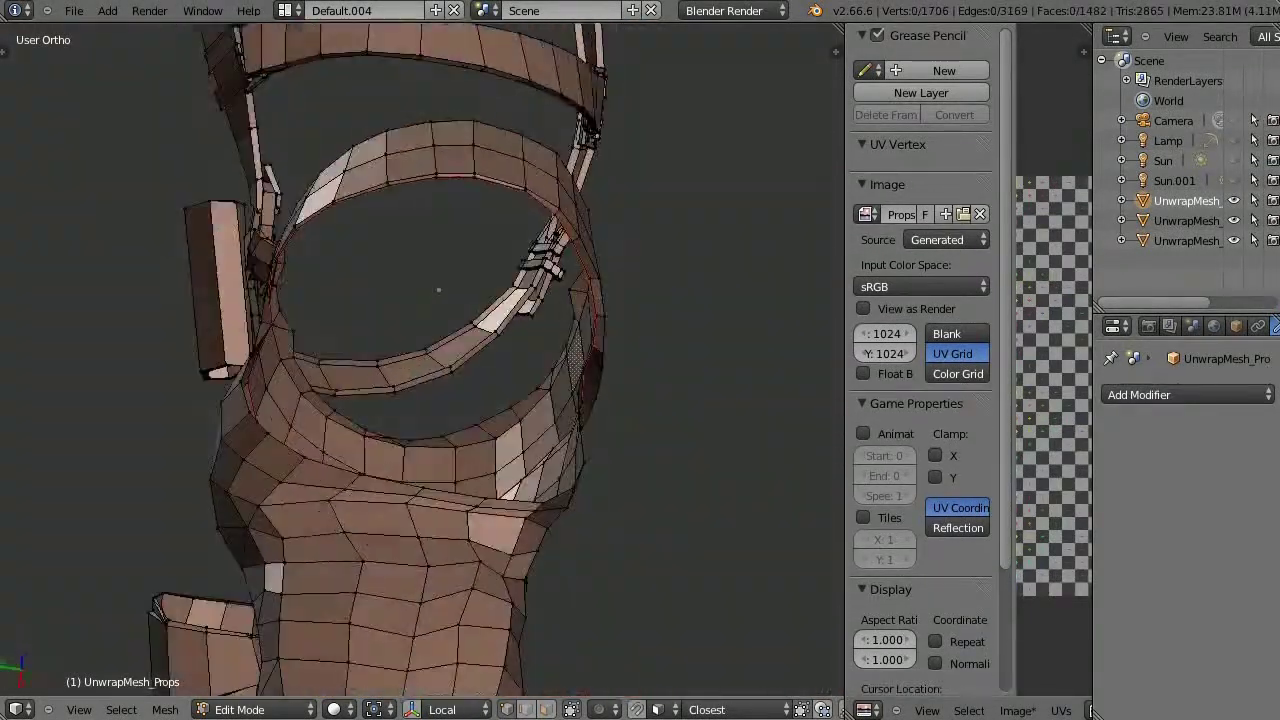
{"action": "key", "text": "KP_3"}
{"action": "key", "text": "KP_1"}
{"action": "scroll", "coordinate": [653, 193], "scroll_direction": "down", "scroll_amount": 4}
{"action": "scroll", "coordinate": [440, 360], "scroll_direction": "up", "scroll_amount": 4}
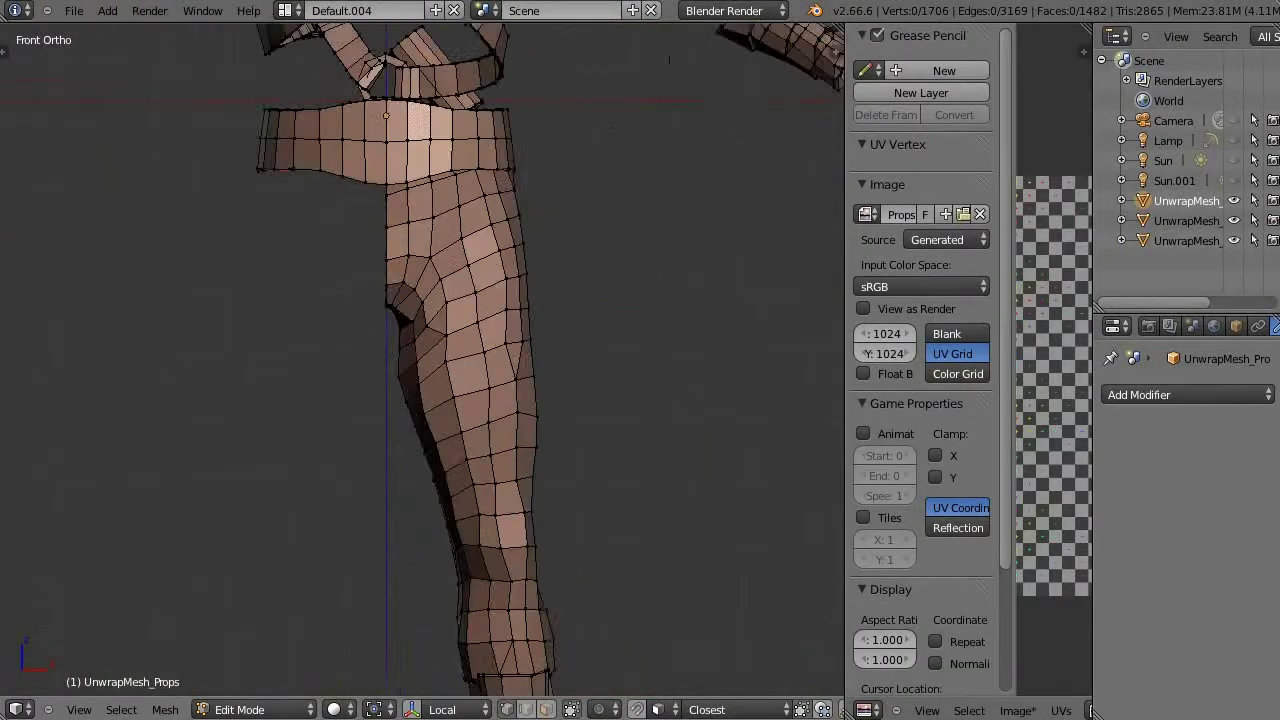
{"action": "middle_click_drag", "start_coordinate": [440, 360], "coordinate": [480, 360]}
{"action": "key", "text": "KP_3"}
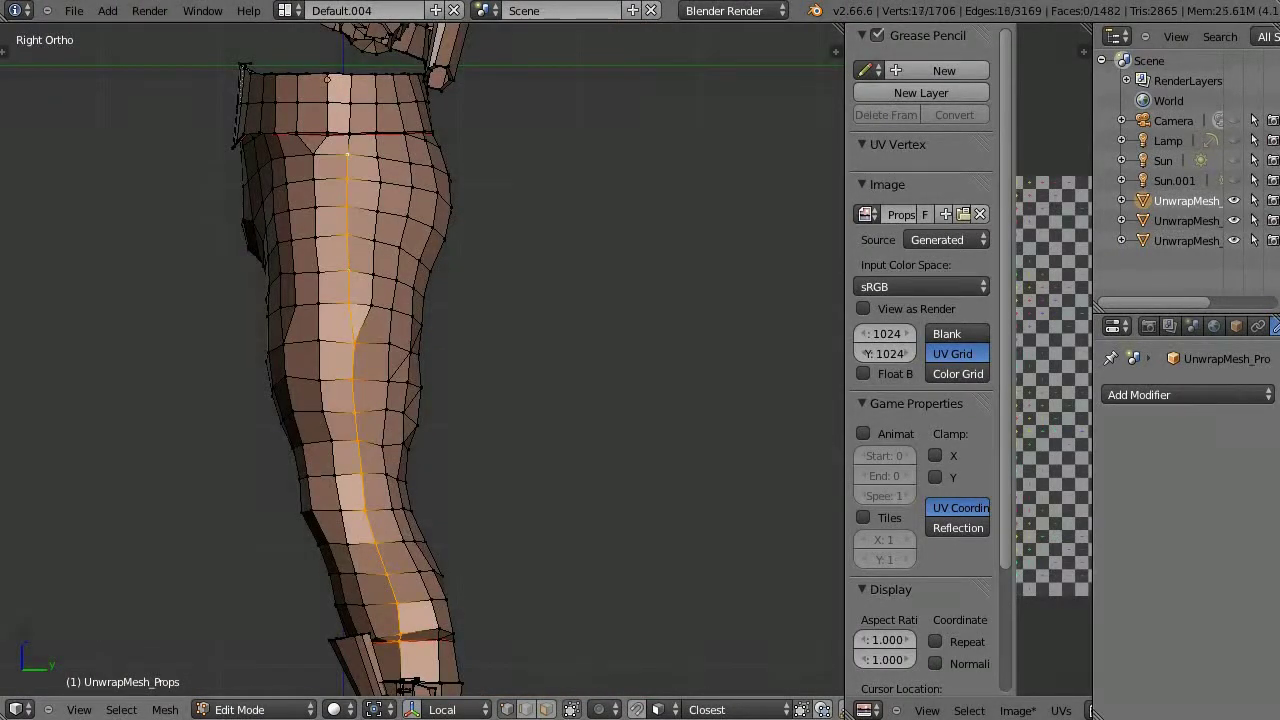
Mark the outer leg edge loop as a UV seam
{"action": "scroll", "coordinate": [420, 300], "scroll_direction": "up", "scroll_amount": 4}
{"action": "scroll", "coordinate": [420, 300], "scroll_direction": "down", "scroll_amount": 4}
{"action": "middle_click_drag", "start_coordinate": [420, 300], "coordinate": [440, 260]}
{"action": "key", "text": "ctrl+e"}
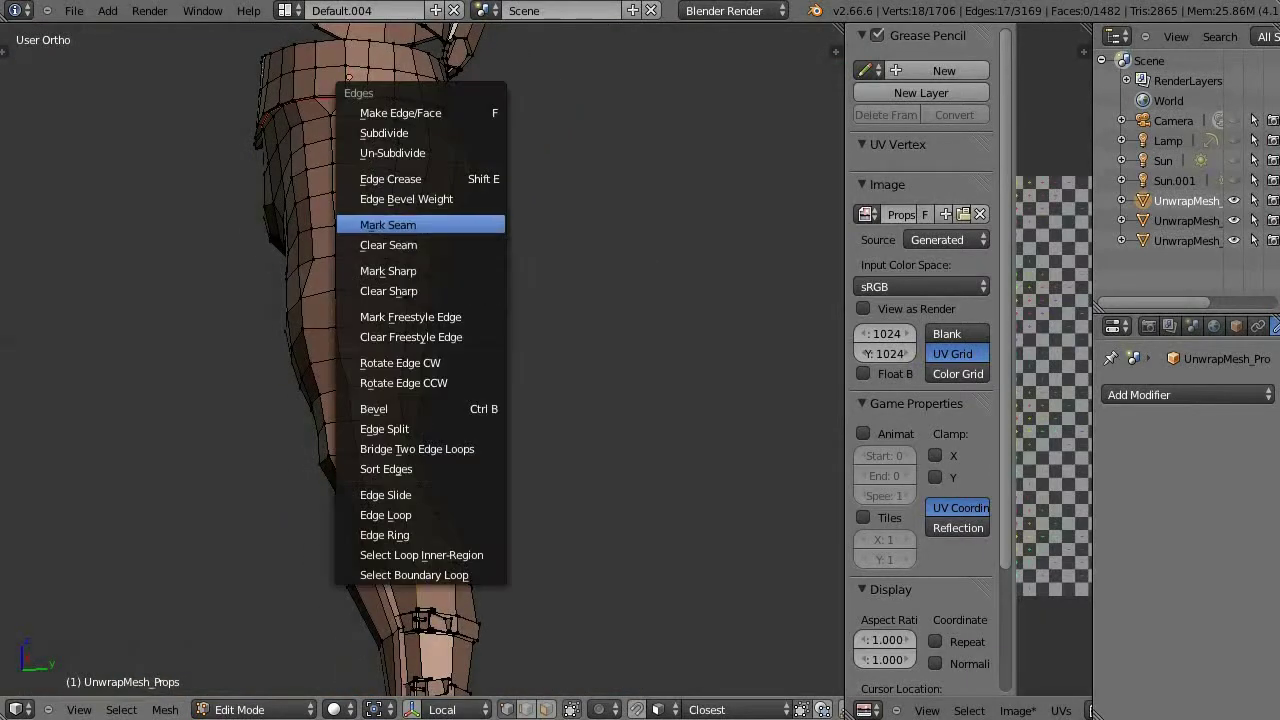
{"action": "left_click", "coordinate": [400, 224]}
{"action": "scroll", "coordinate": [420, 360], "scroll_direction": "down", "scroll_amount": 3}
{"action": "scroll", "coordinate": [420, 360], "scroll_direction": "up", "scroll_amount": 3}
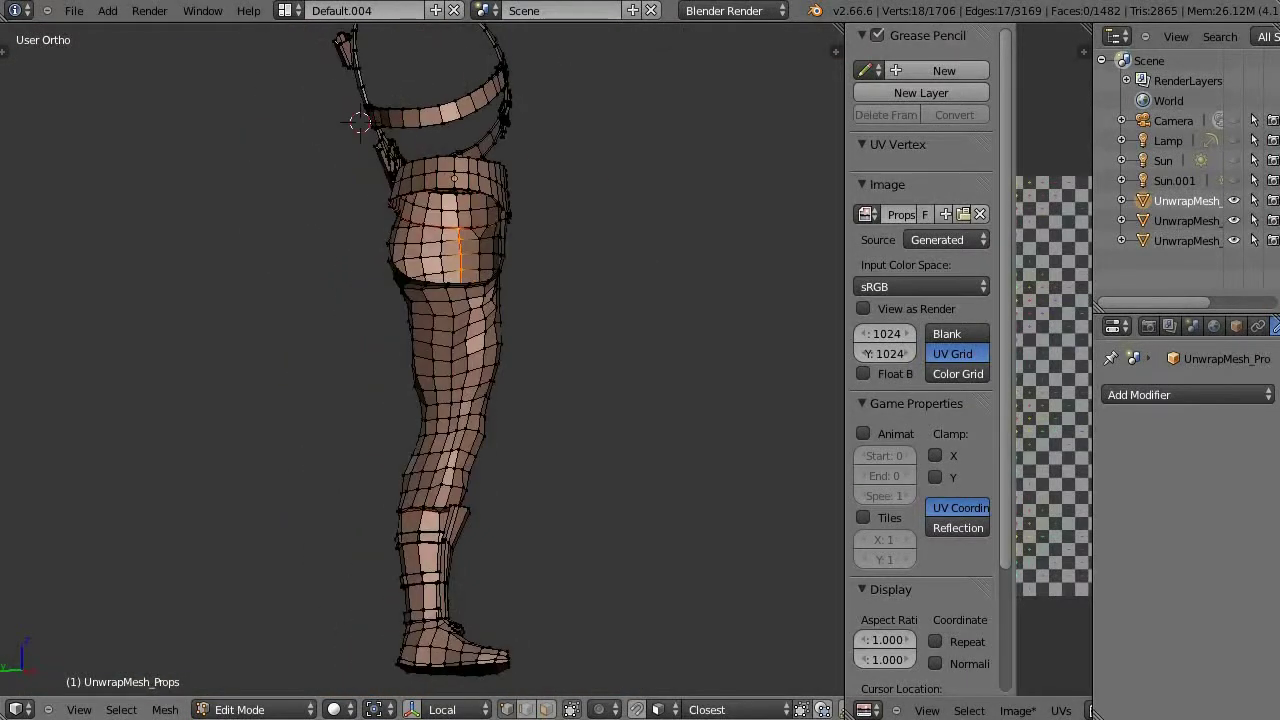
Mark the inner leg edges as a seam, viewed from the left side
{"action": "key", "text": "ctrl+KP_3"}
{"action": "scroll", "coordinate": [420, 360], "scroll_direction": "up", "scroll_amount": 2}
{"action": "key", "text": "KP_2"}
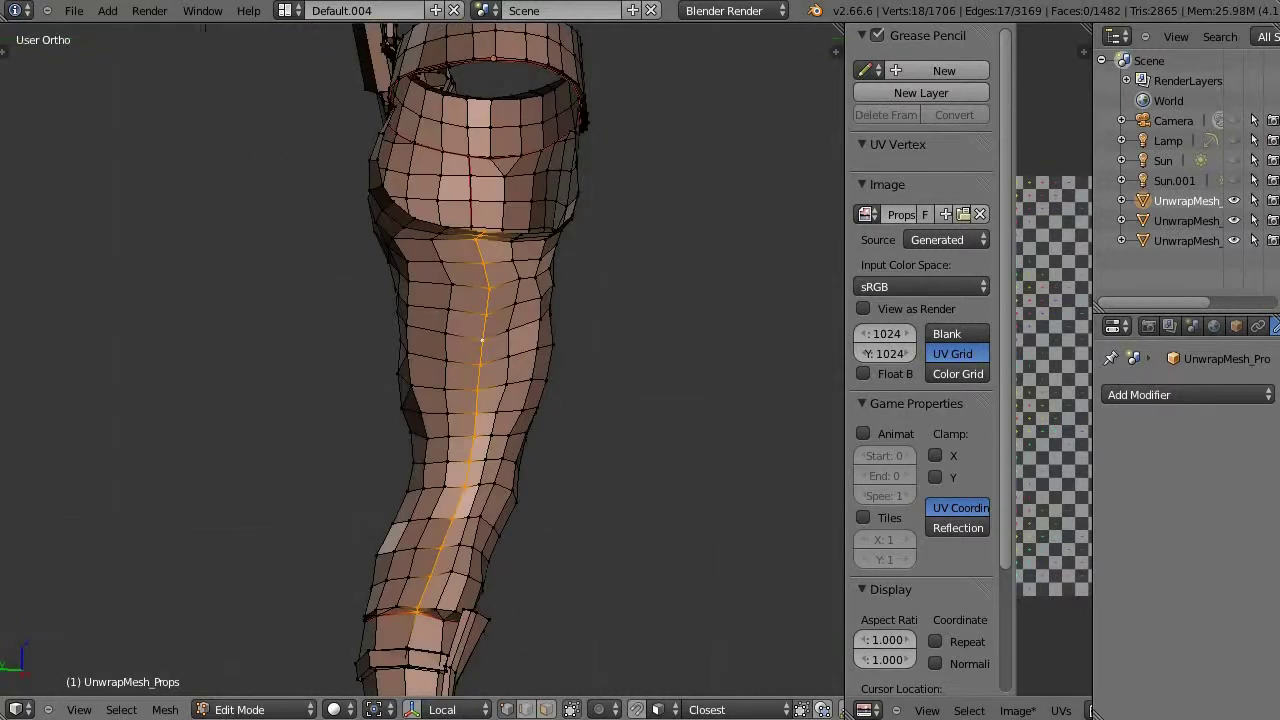
{"action": "key", "text": "ctrl+e"}
{"action": "left_click", "coordinate": [482, 351]}
{"action": "key", "text": "a"}
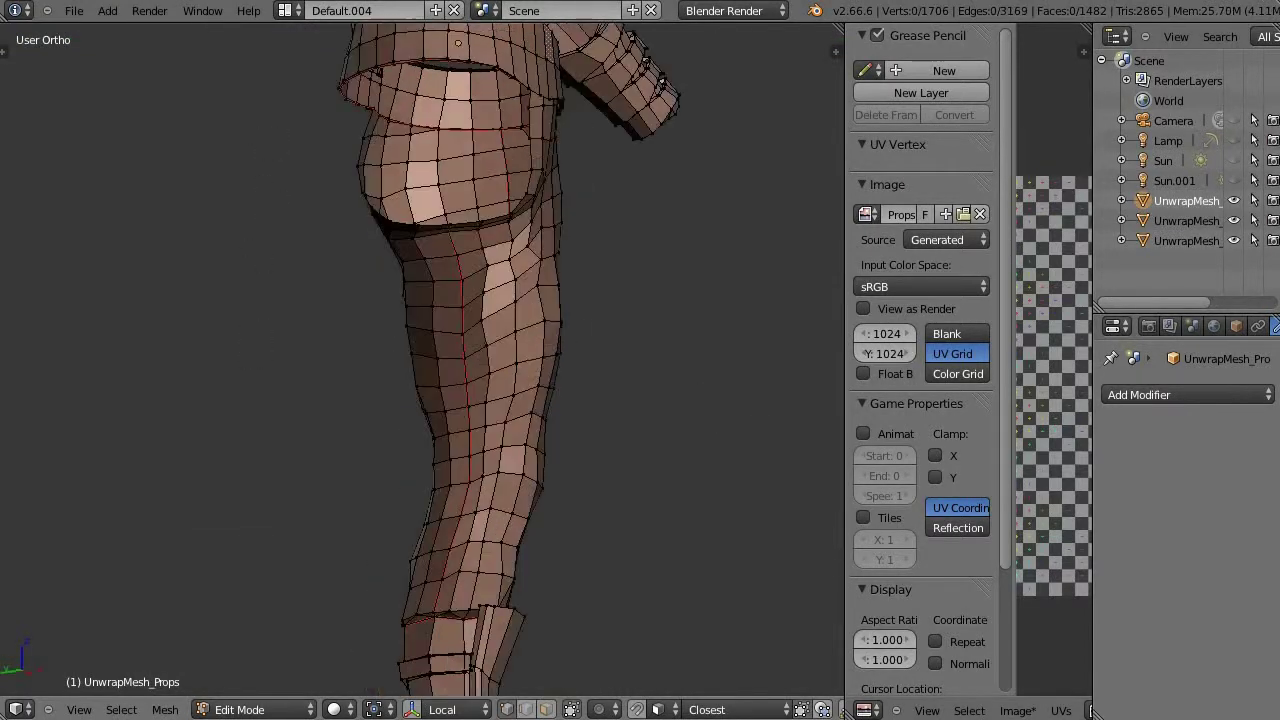
Hide the boot buckles to leave the bare boot visible
{"action": "middle_click_drag", "start_coordinate": [482, 351], "coordinate": [580, 350]}
{"action": "key", "text": "KP_3"}
{"action": "key", "text": "ctrl+KP_2"}
{"action": "key", "text": "ctrl+KP_2"}
{"action": "key", "text": "ctrl+KP_2"}
{"action": "scroll", "coordinate": [420, 360], "scroll_direction": "up", "scroll_amount": 2}
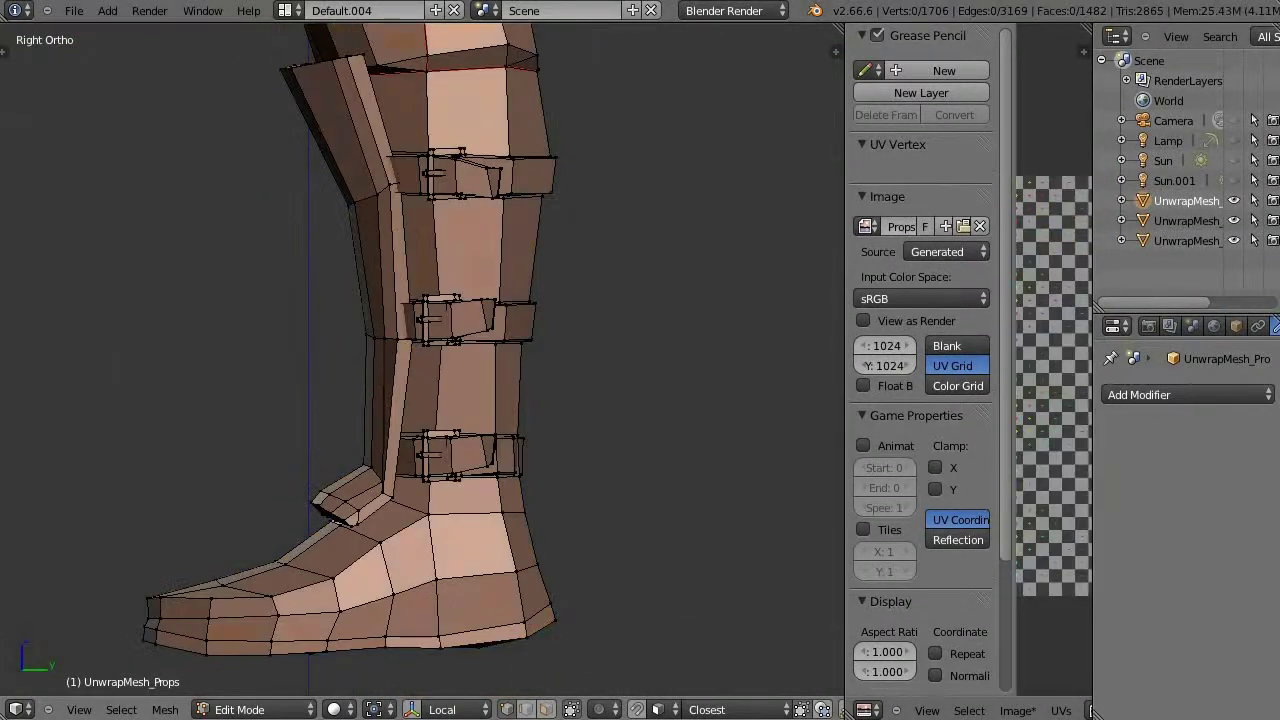
{"action": "scroll", "coordinate": [420, 360], "scroll_direction": "up", "scroll_amount": 2}
{"action": "key", "text": "l"}
{"action": "key", "text": "shift+h"}
{"action": "key", "text": "a"}
{"action": "scroll", "coordinate": [420, 360], "scroll_direction": "down", "scroll_amount": 2}
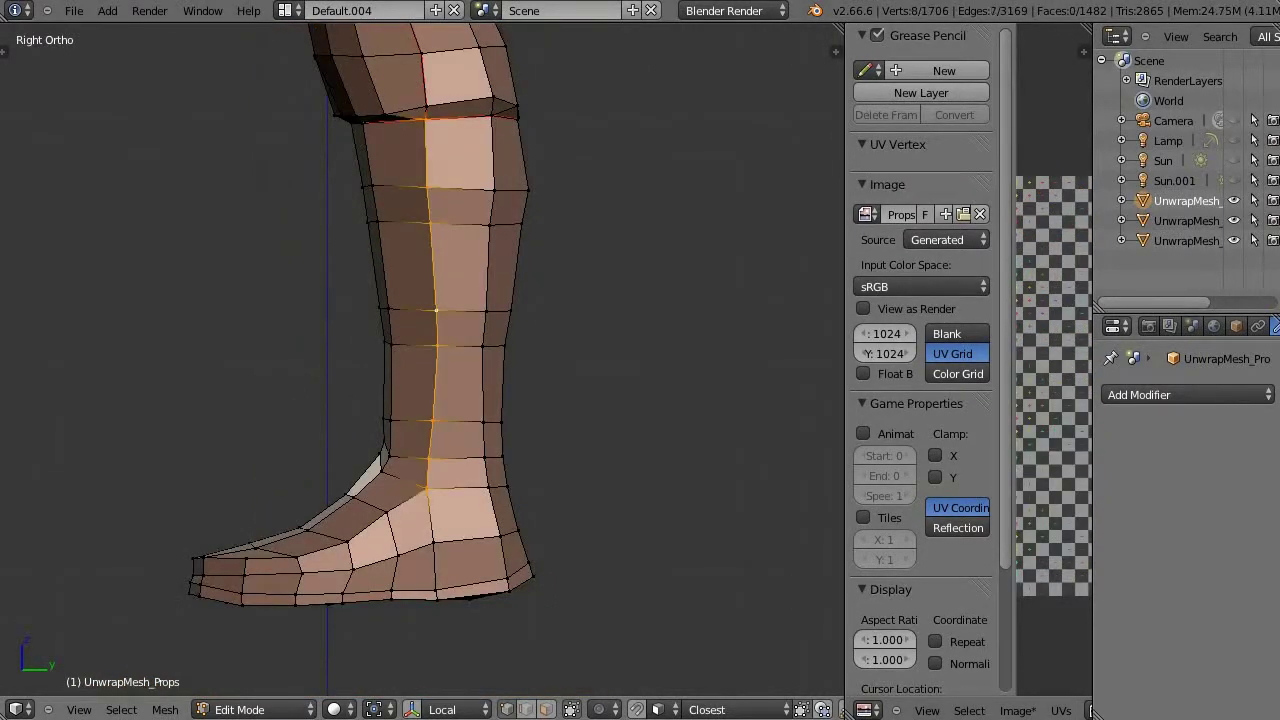
Mark the loop around the boot sole and the boot front edges as seams
{"action": "key", "text": "KP_8"}
{"action": "key", "text": "KP_8"}
{"action": "key", "text": "KP_4"}
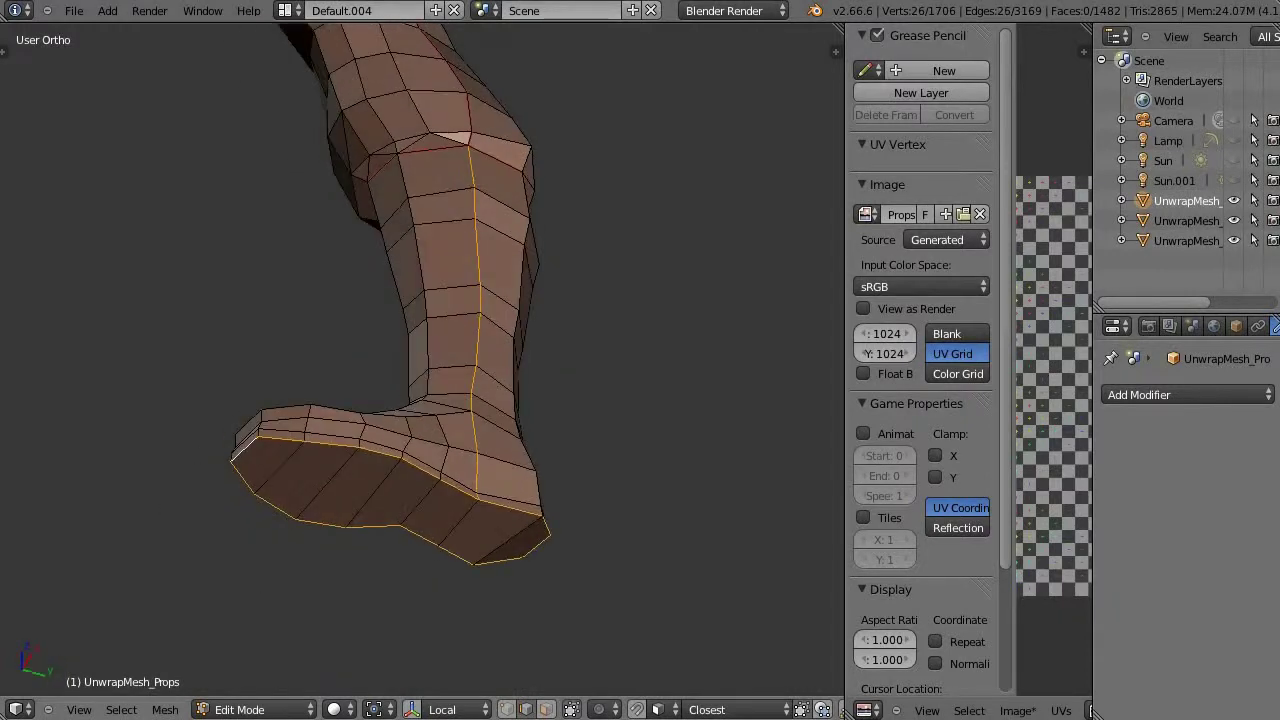
{"action": "key", "text": "ctrl+e"}
{"action": "left_click", "coordinate": [460, 397]}
{"action": "key", "text": "a"}
Zoom out over the whole leg, then close in on the boot straps
{"action": "key", "text": "KP_2"}
{"action": "key", "text": "KP_Subtract"}
{"action": "key", "text": "KP_Subtract"}
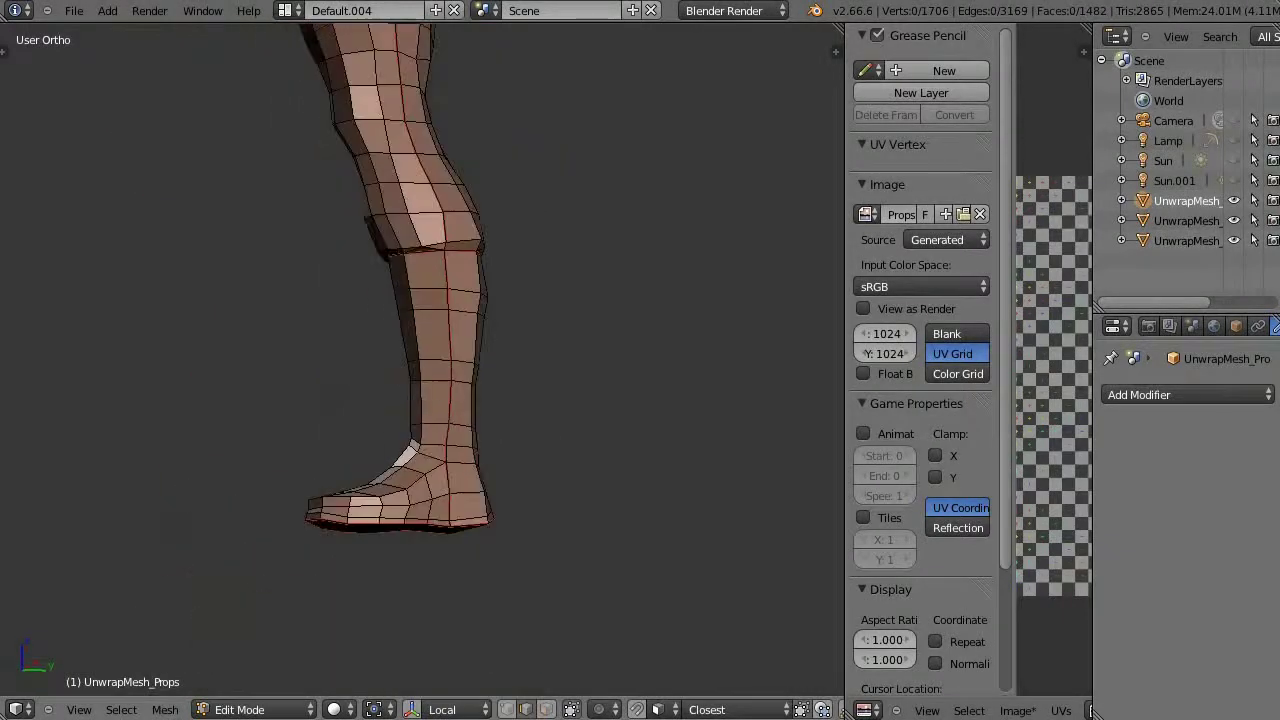
{"action": "key", "text": "KP_Subtract"}
{"action": "key", "text": "KP_2"}
{"action": "key", "text": "KP_2"}
{"action": "key", "text": "KP_Add"}
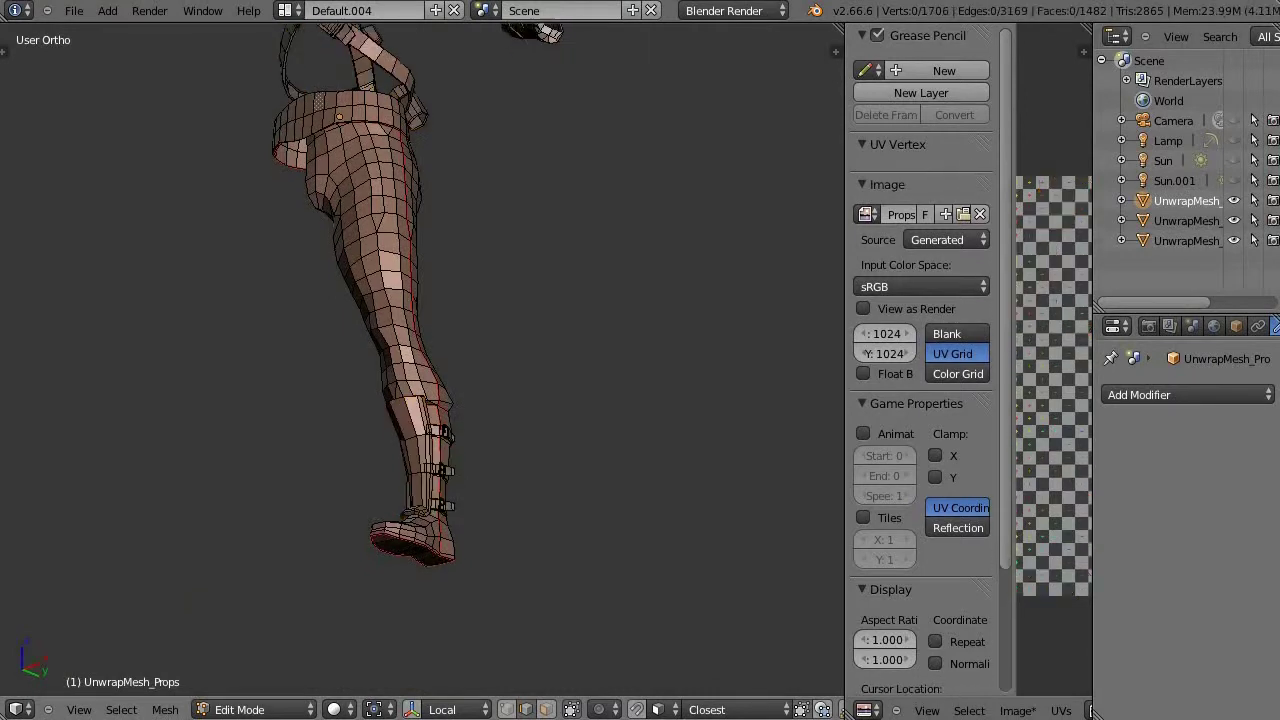
{"action": "key", "text": "KP_Add"}
{"action": "key", "text": "KP_Add"}
{"action": "key", "text": "KP_Add"}
{"action": "key", "text": "KP_Add"}
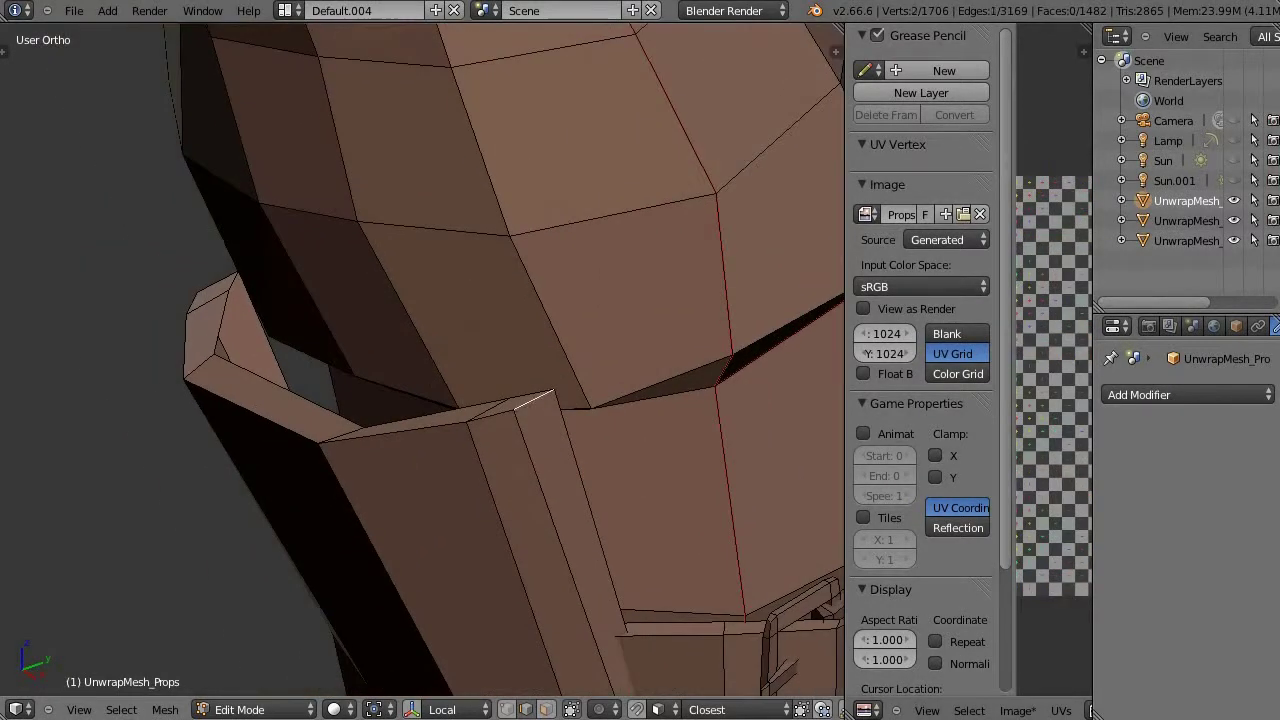
Mark the selected buckle edge as a seam and inspect it up close in wireframe
{"action": "key", "text": "ctrl+e"}
{"action": "left_click", "coordinate": [172, 352]}
{"action": "key", "text": "KP_6"}
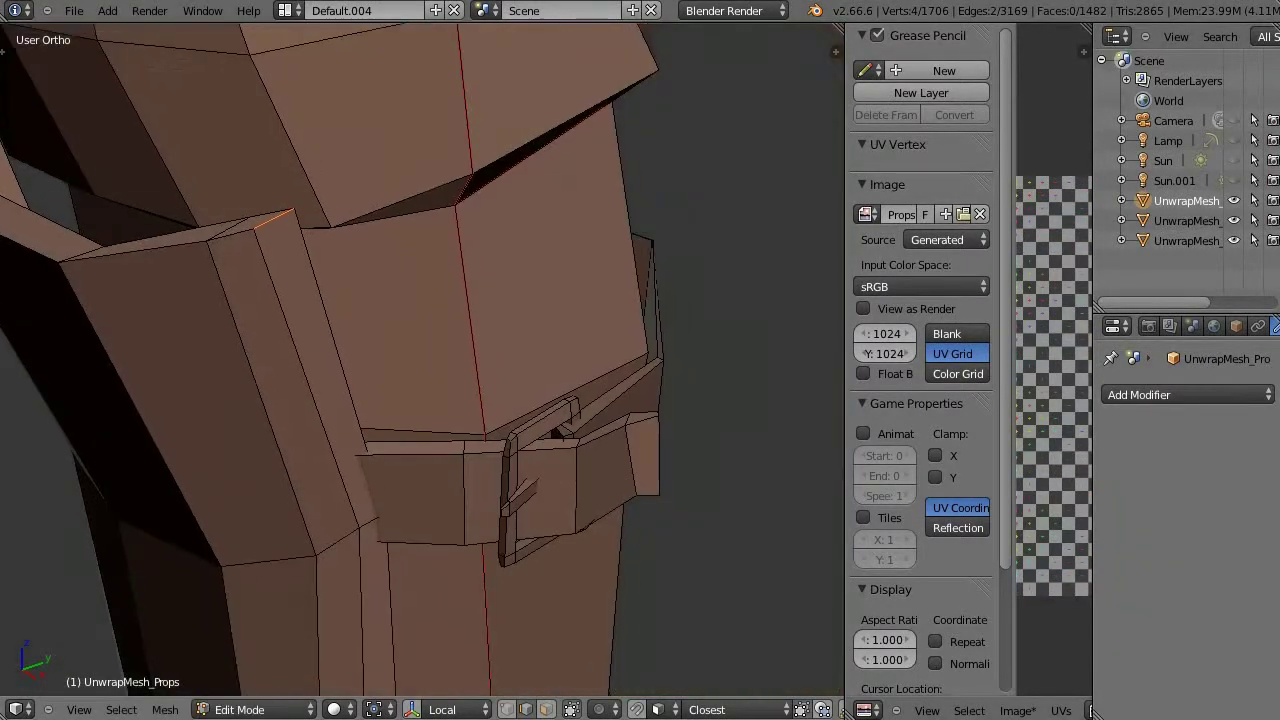
{"action": "key", "text": "KP_Add"}
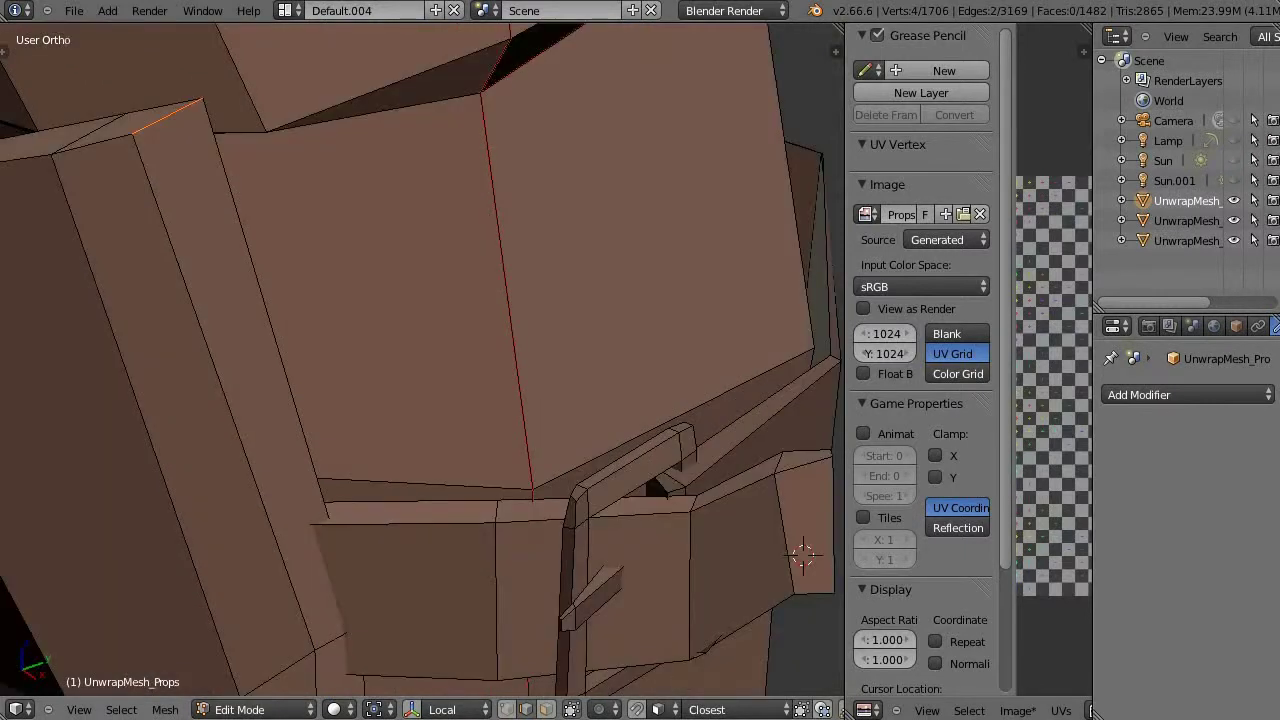
{"action": "key", "text": "KP_8"}
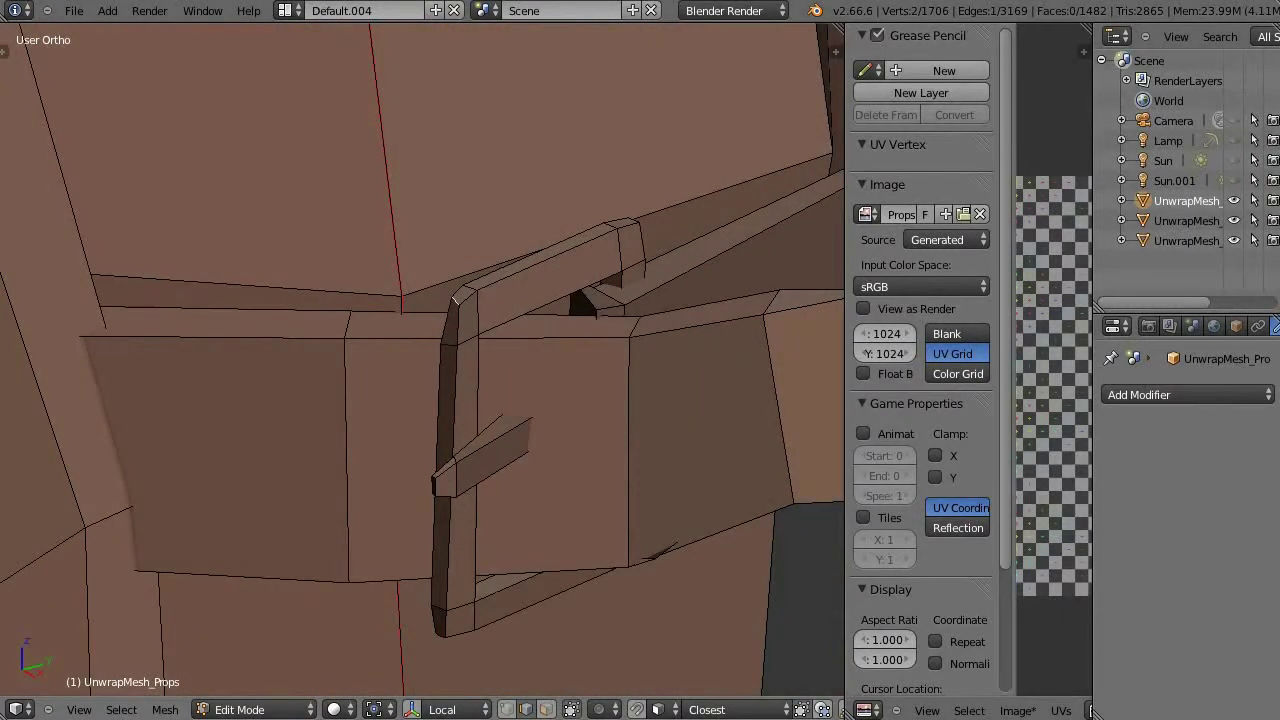
{"action": "key", "text": "KP_Add"}
{"action": "key", "text": "z"}
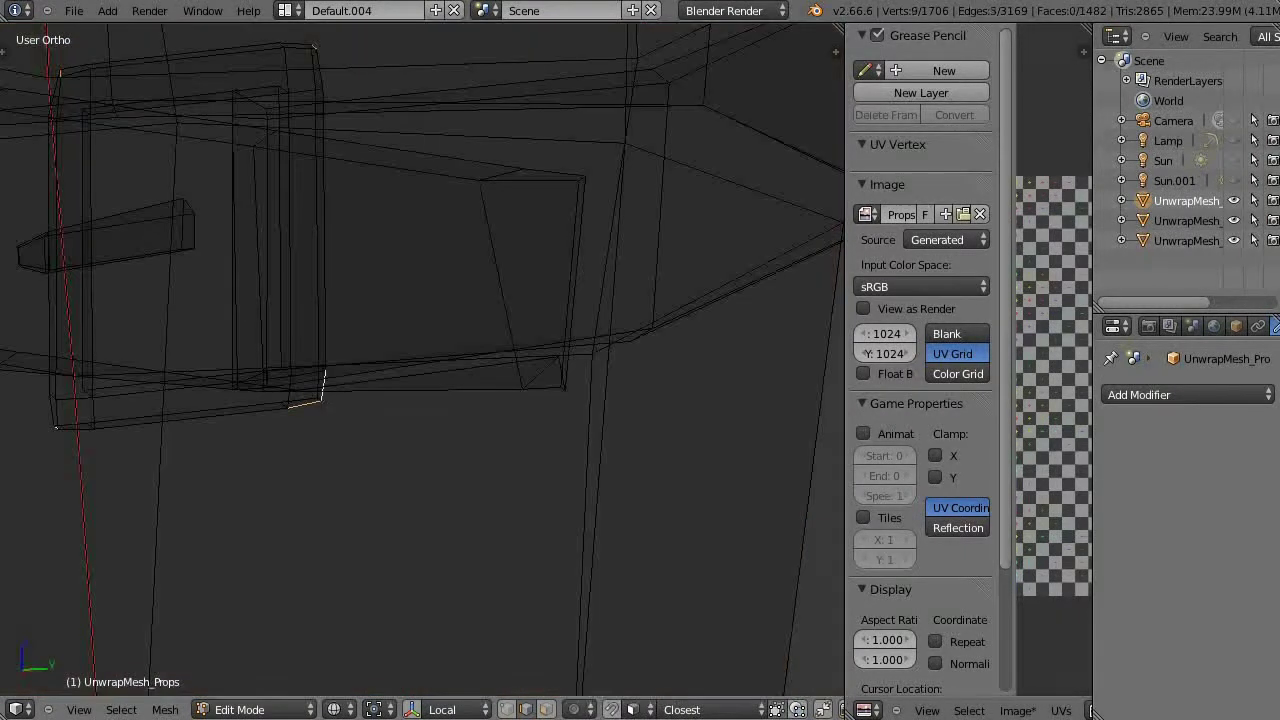
{"action": "key", "text": "KP_Add"}
{"action": "key", "text": "KP_Add"}
{"action": "key", "text": "z"}
{"action": "key", "text": "z"}
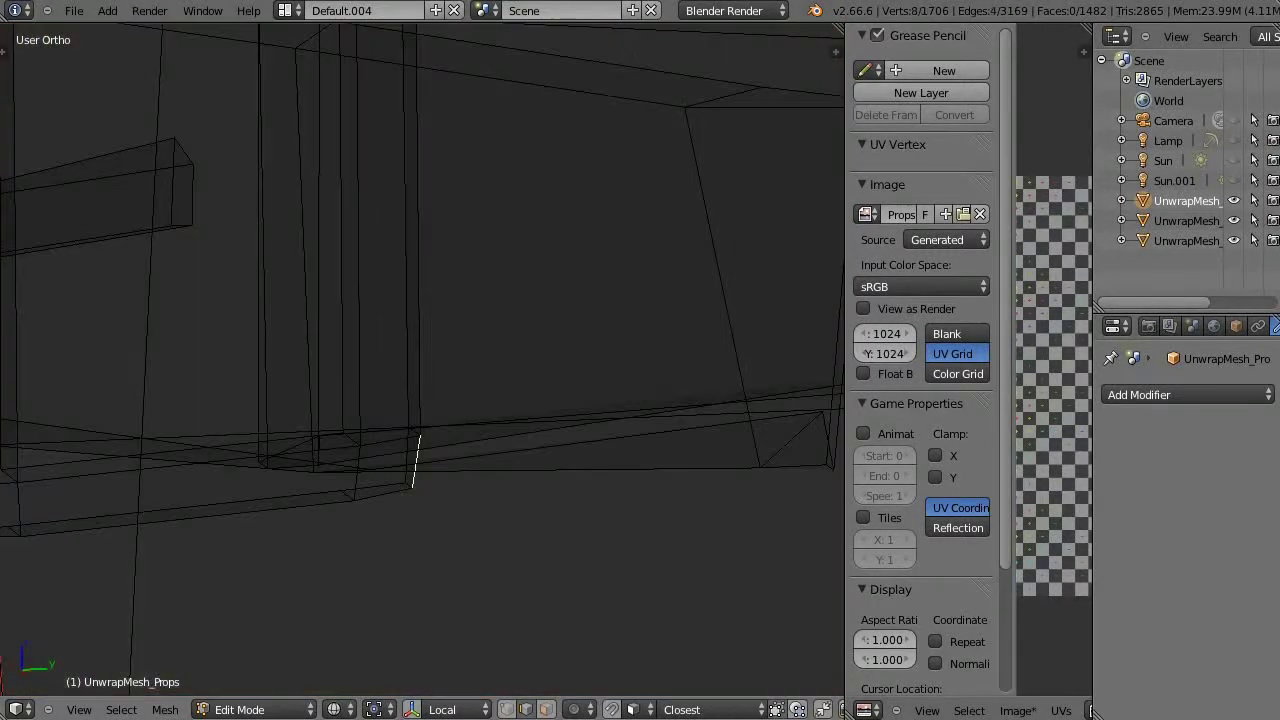
{"action": "key", "text": "KP_6"}
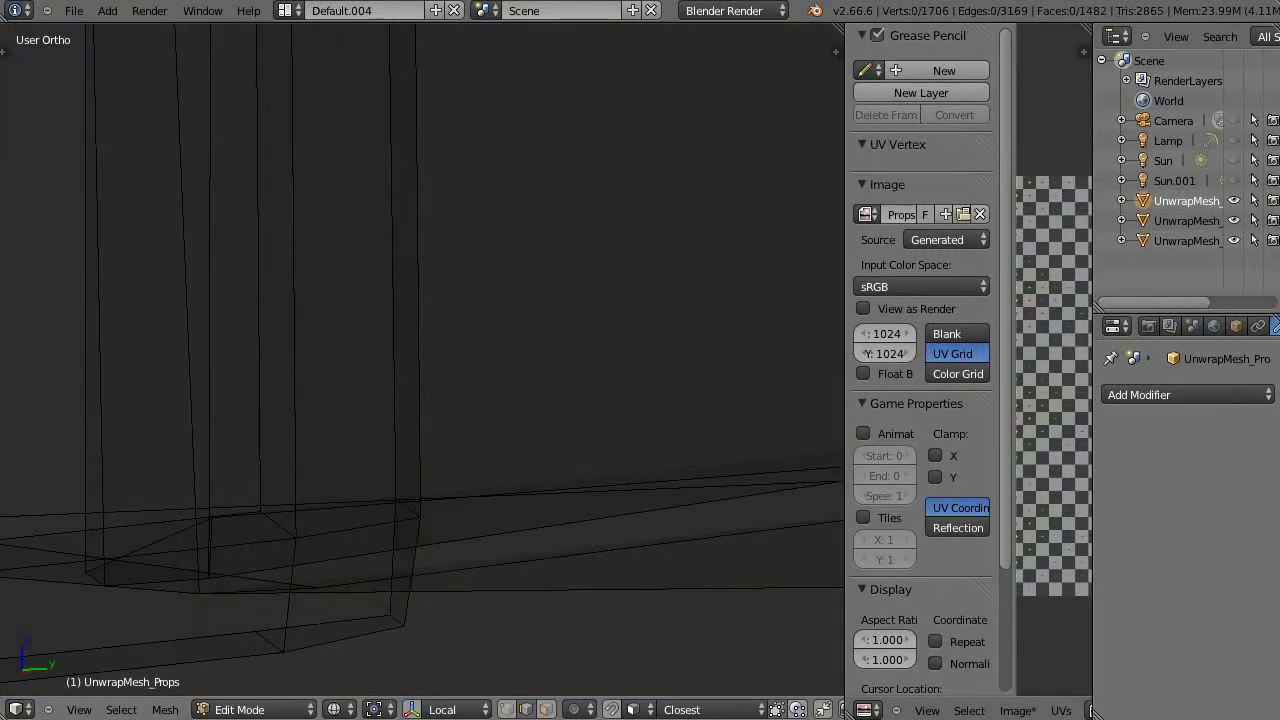
Select more edges on the waist buckle and mark them as seams
{"action": "key", "text": "ctrl+z"}
{"action": "key", "text": "KP_Decimal"}
{"action": "key", "text": "ctrl+KP_Add"}
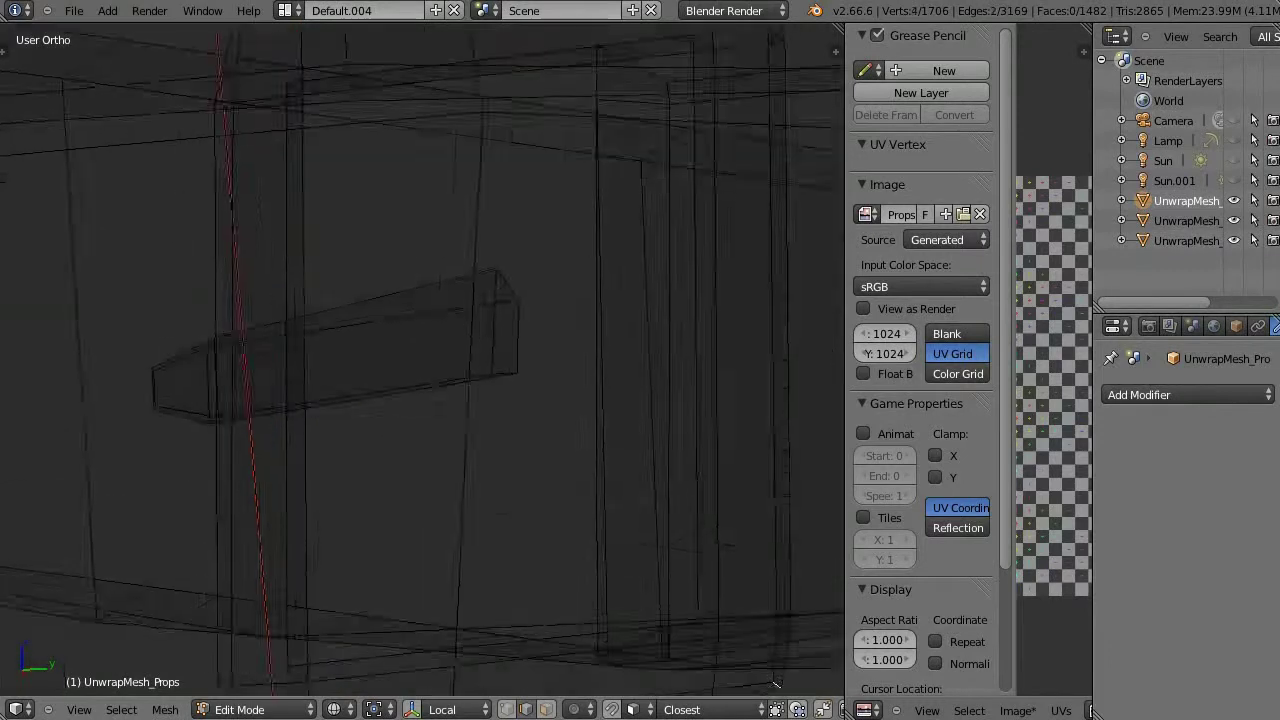
{"action": "key", "text": "KP_Decimal"}
{"action": "key", "text": "ctrl+e"}
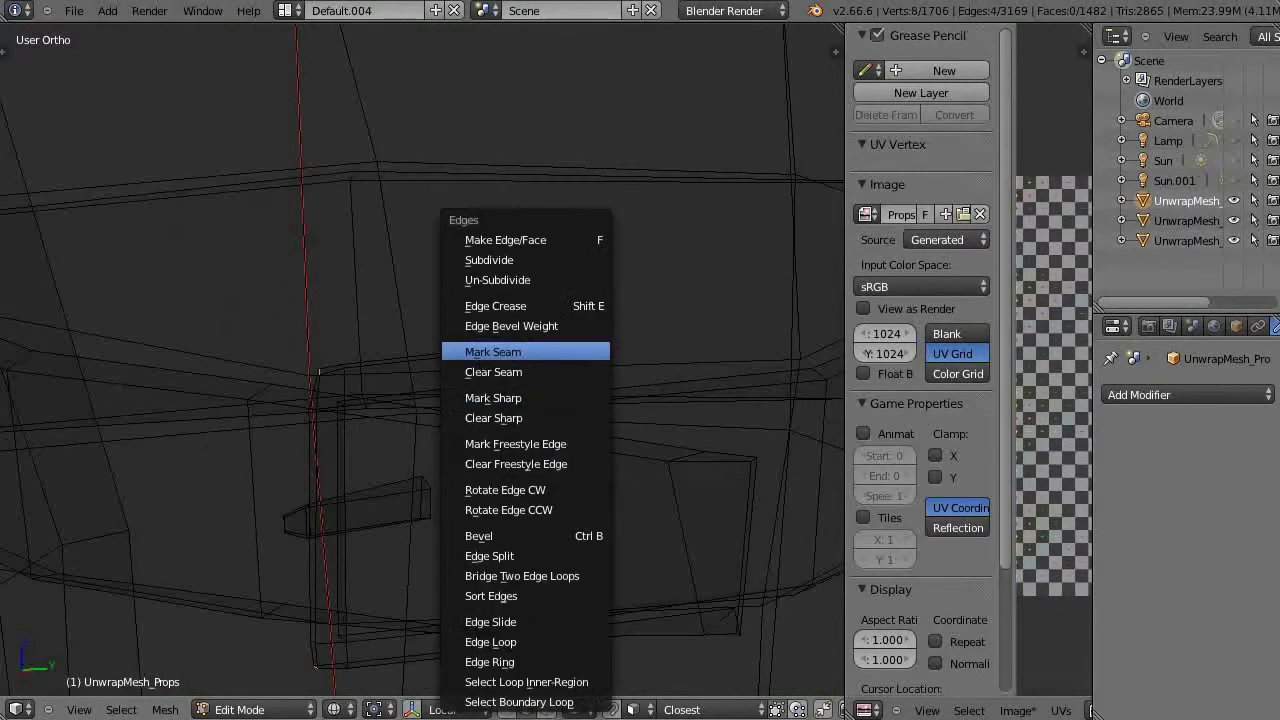
{"action": "key", "text": "Return"}
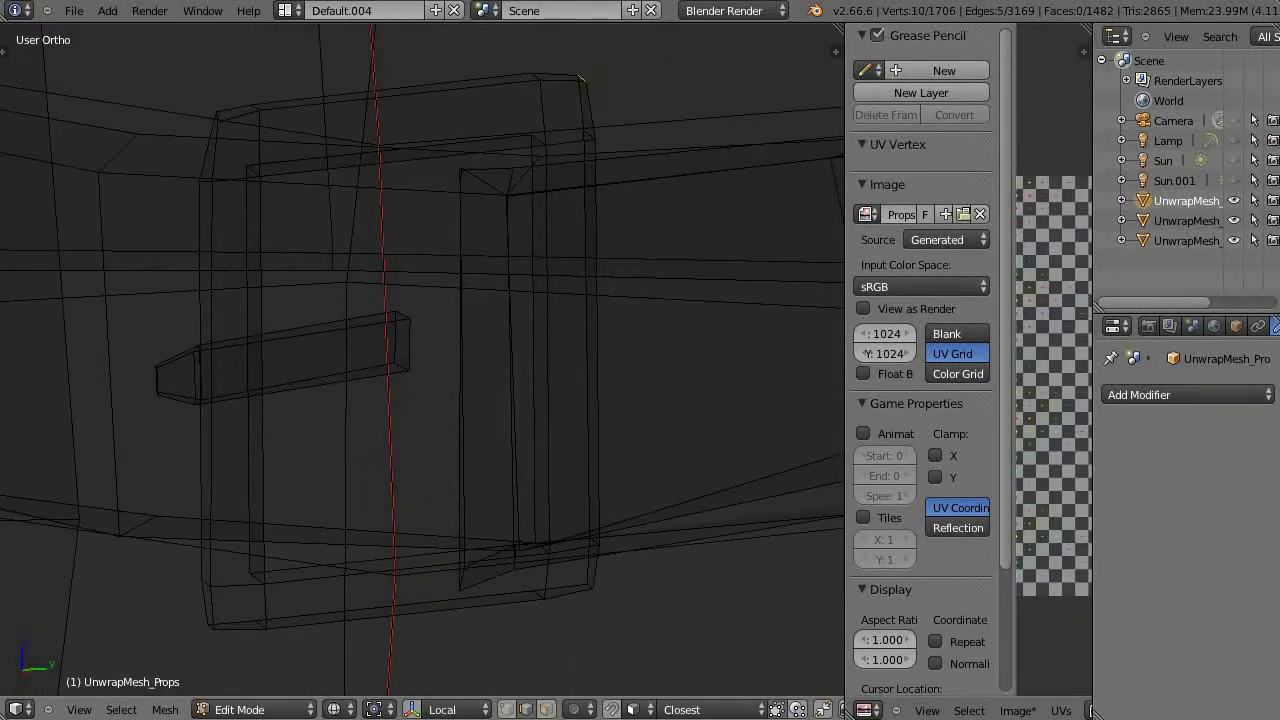
{"action": "key", "text": "ctrl+e"}
{"action": "key", "text": "Return"}
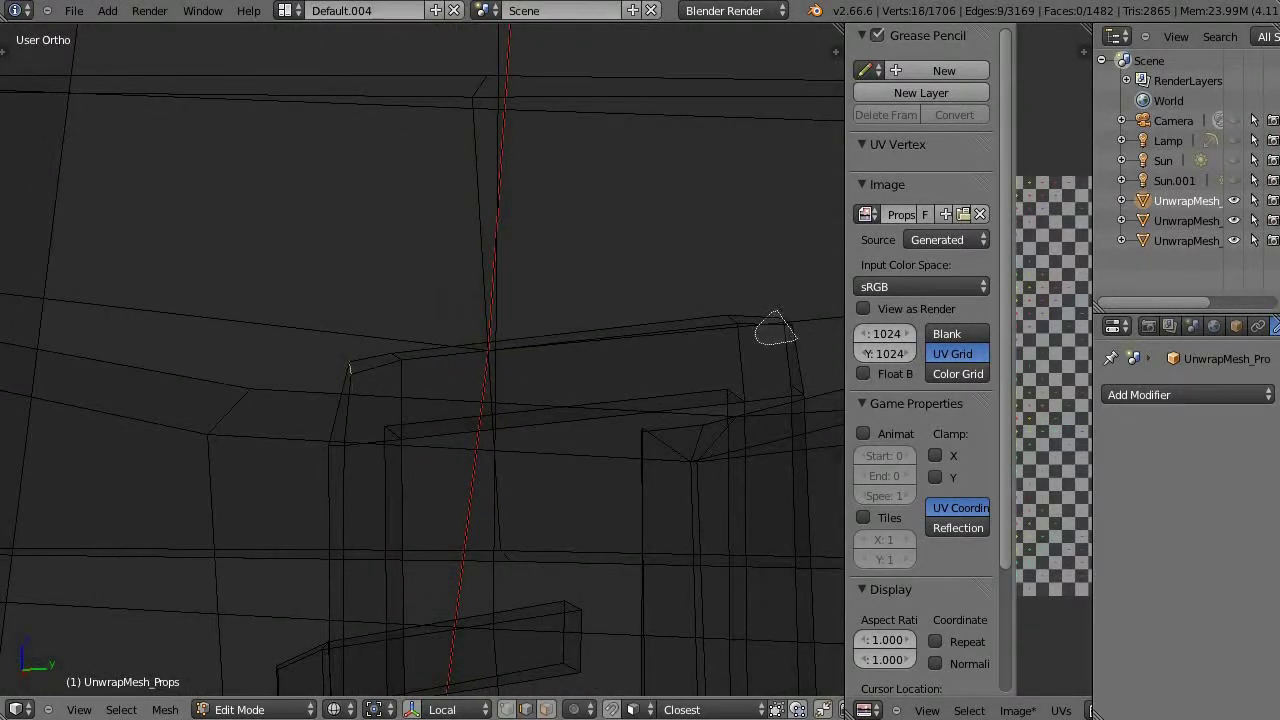
Add further belt edges to the selection and mark them as seams
{"action": "right_click", "coordinate": [775, 330], "text": "shift"}
{"action": "key", "text": "KP_Decimal"}
{"action": "right_click", "coordinate": [722, 457], "text": "shift"}
{"action": "key", "text": "ctrl+e"}
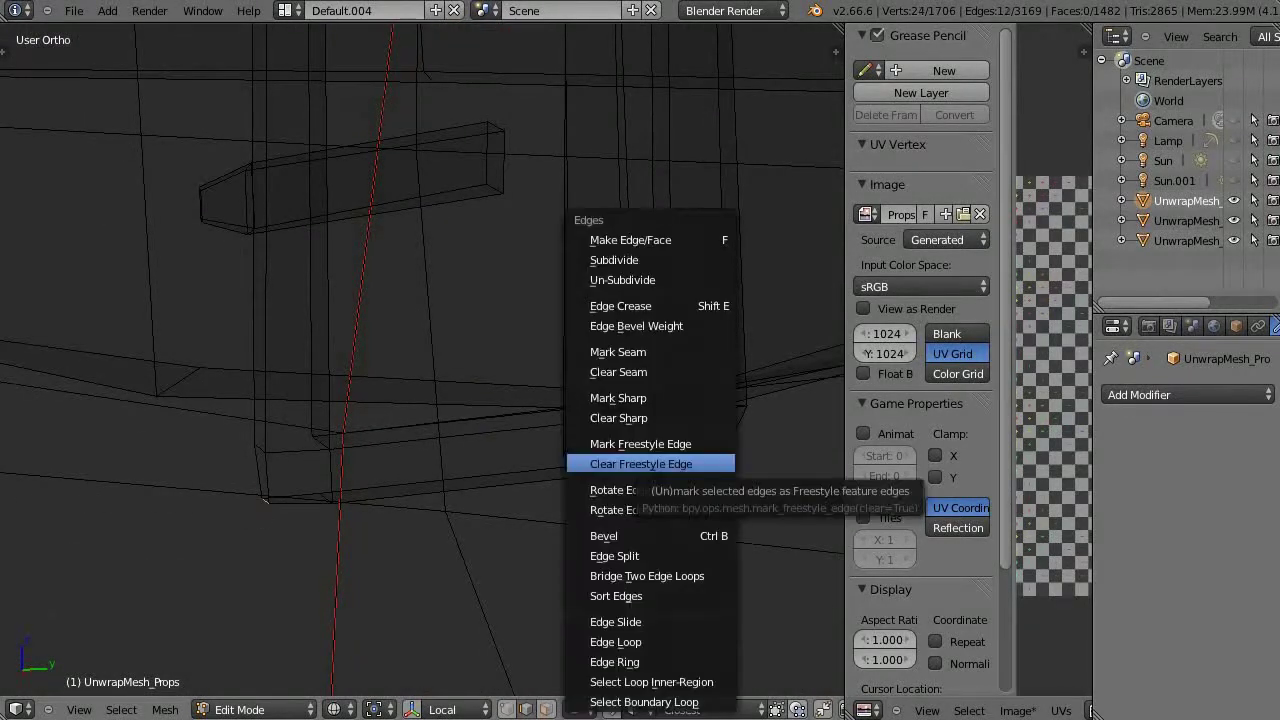
{"action": "key", "text": "Return"}
{"action": "key", "text": "KP_Decimal"}
{"action": "key", "text": "KP_Decimal"}
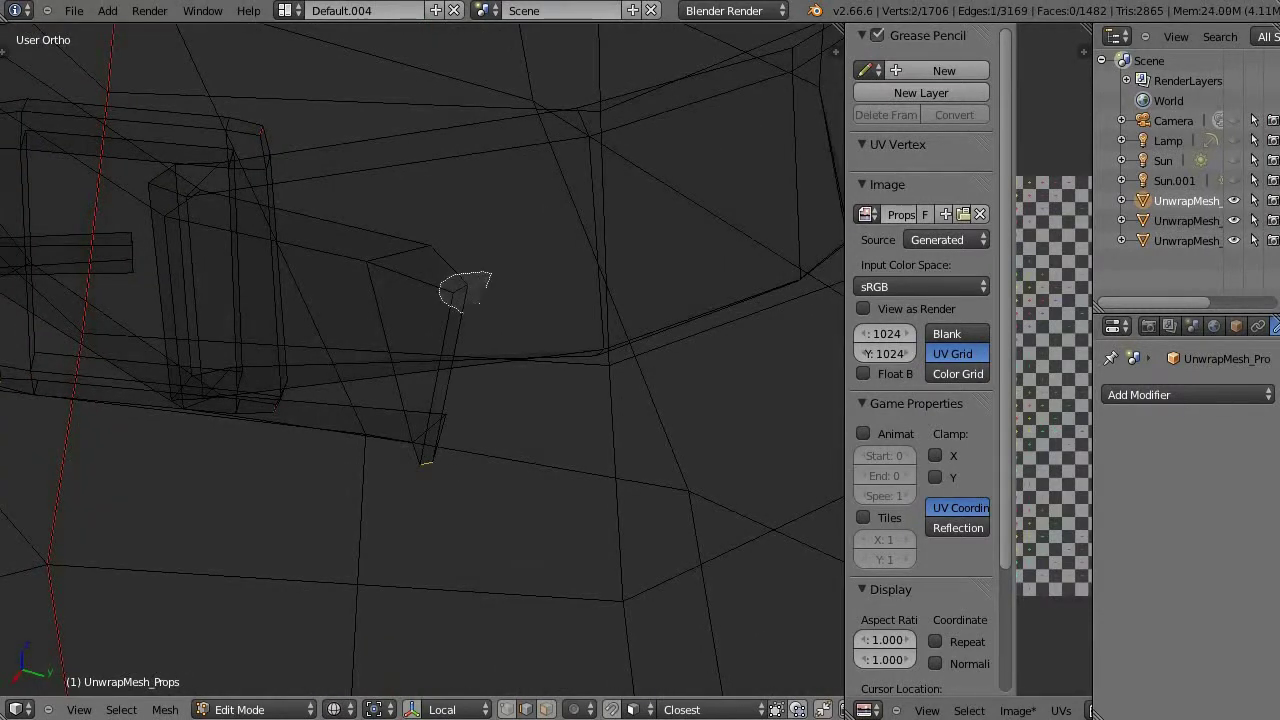
{"action": "key", "text": "KP_6"}
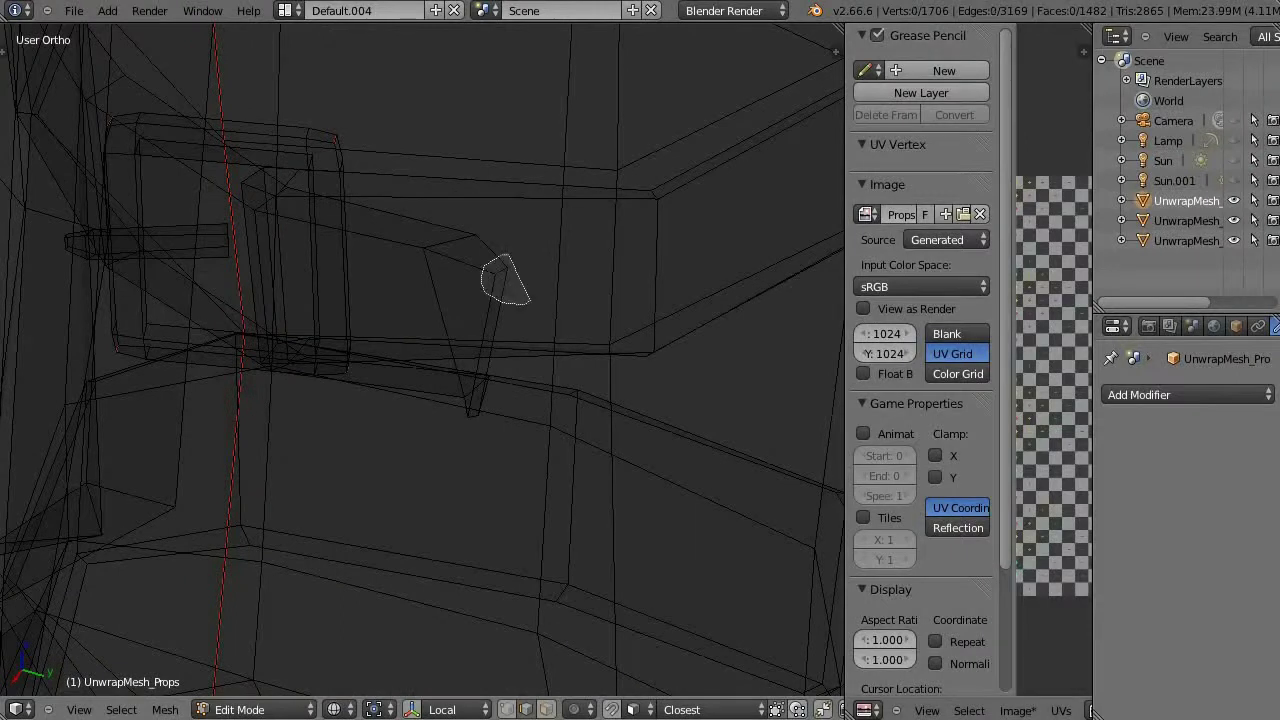
{"action": "key", "text": "ctrl+e"}
{"action": "key", "text": "Return"}
Mark one more belt edge as a seam and clear the selection
{"action": "key", "text": "a"}
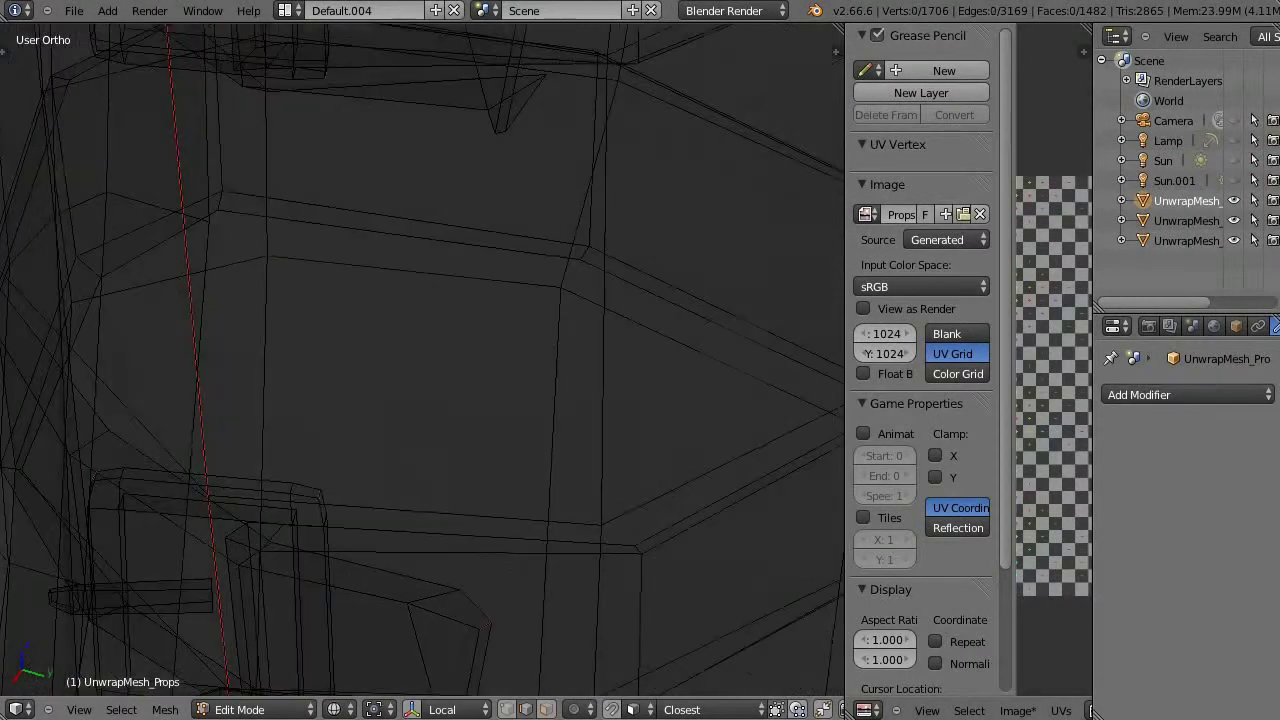
{"action": "middle_click_drag", "start_coordinate": [472, 420], "coordinate": [560, 440]}
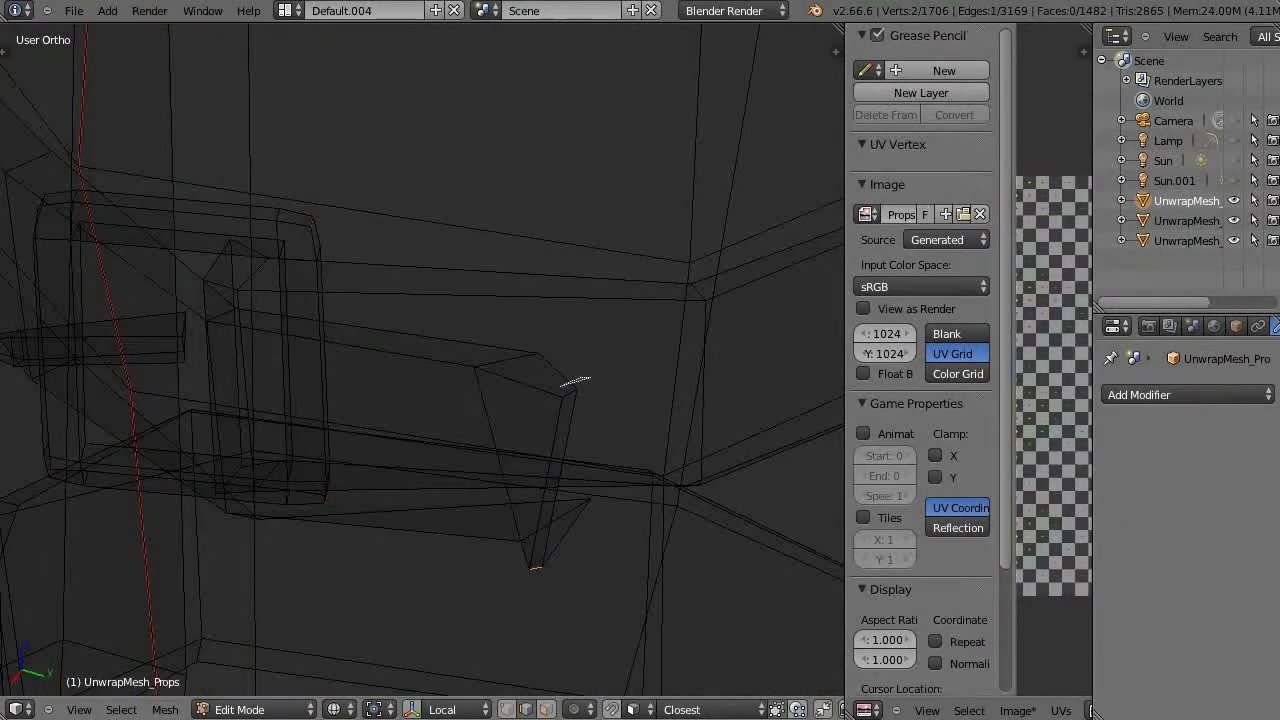
{"action": "key", "text": "ctrl+e"}
{"action": "key", "text": "Return"}
{"action": "key", "text": "a"}
{"action": "scroll", "coordinate": [500, 340], "scroll_direction": "down", "scroll_amount": 5}
Select the first two edges across the boot's buckle strap
{"action": "middle_click_drag", "start_coordinate": [500, 340], "coordinate": [500, 300]}
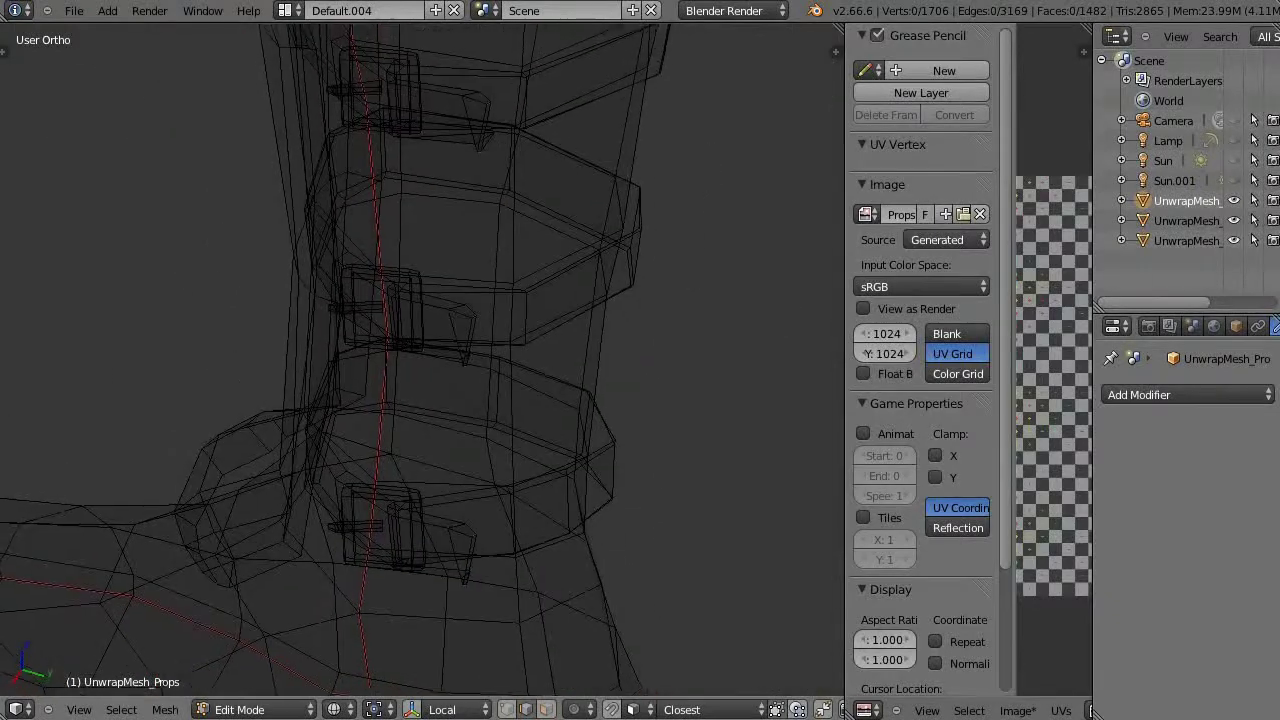
{"action": "scroll", "coordinate": [422, 360], "scroll_direction": "up", "scroll_amount": 2}
{"action": "scroll", "coordinate": [422, 360], "scroll_direction": "up", "scroll_amount": 2}
{"action": "scroll", "coordinate": [422, 360], "scroll_direction": "up", "scroll_amount": 2}
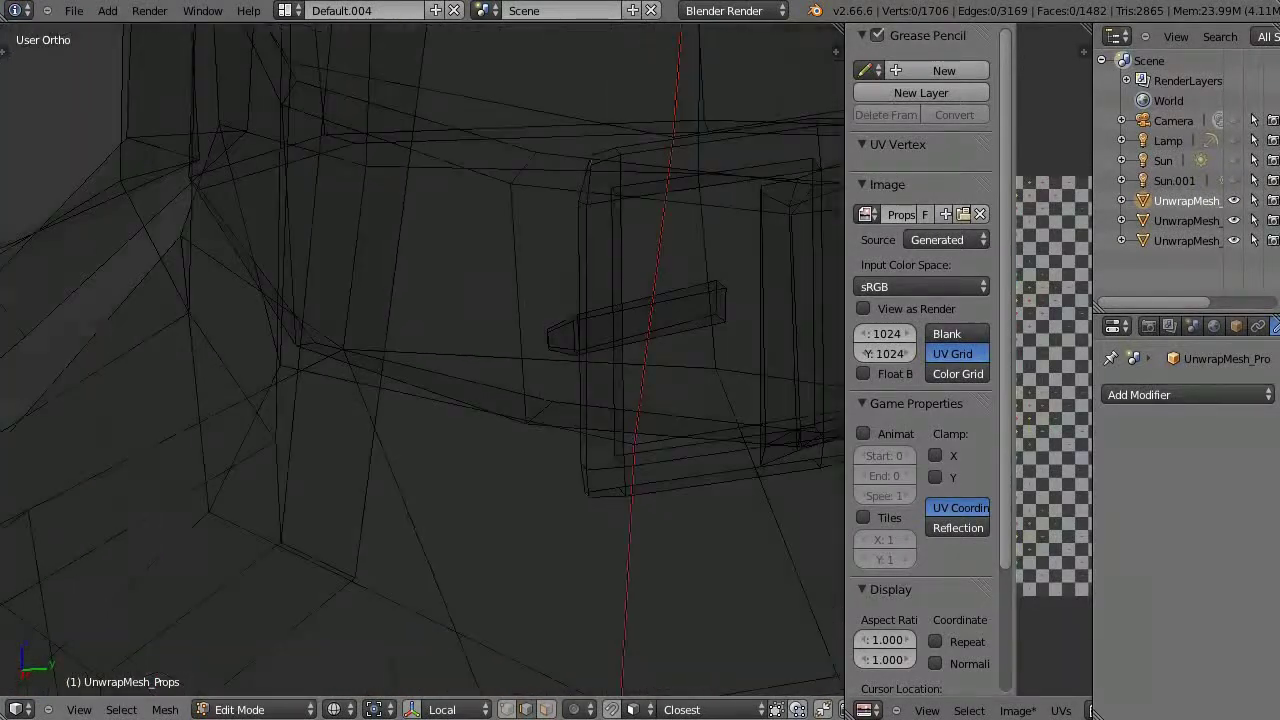
{"action": "right_click", "coordinate": [630, 330]}
{"action": "middle_click_drag", "start_coordinate": [630, 330], "coordinate": [560, 300]}
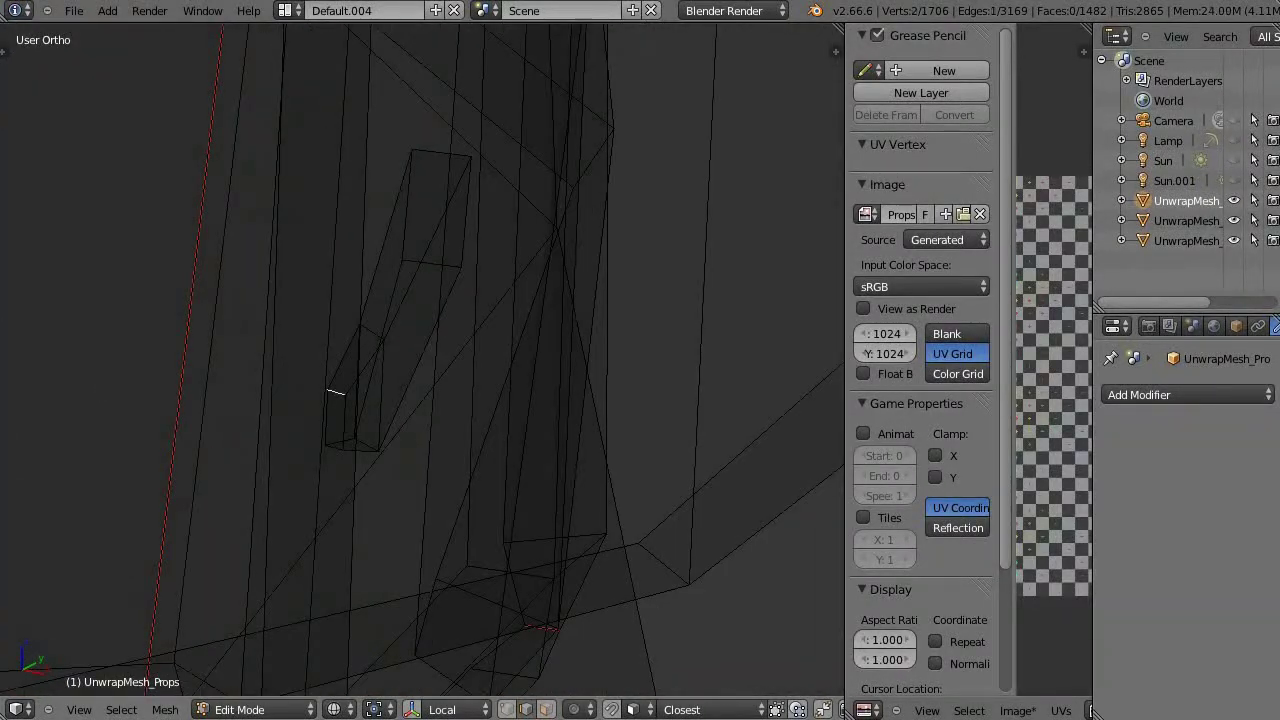
{"action": "right_click", "coordinate": [336, 392], "text": "shift"}
{"action": "key", "text": "ctrl+e"}
{"action": "left_click", "coordinate": [300, 351]}
Add the opposite strap edge, mark the strap edges as seams, and zoom out to the leg
{"action": "scroll", "coordinate": [300, 351], "scroll_direction": "down", "scroll_amount": 3}
{"action": "mouse_move", "coordinate": [300, 351]}
{"action": "middle_mouse_down"}
{"action": "mouse_move", "coordinate": [430, 470]}
{"action": "mouse_move", "coordinate": [470, 430]}
{"action": "middle_mouse_up"}
{"action": "middle_click_drag", "start_coordinate": [630, 535], "coordinate": [543, 429]}
{"action": "right_click", "coordinate": [609, 450], "text": "shift"}
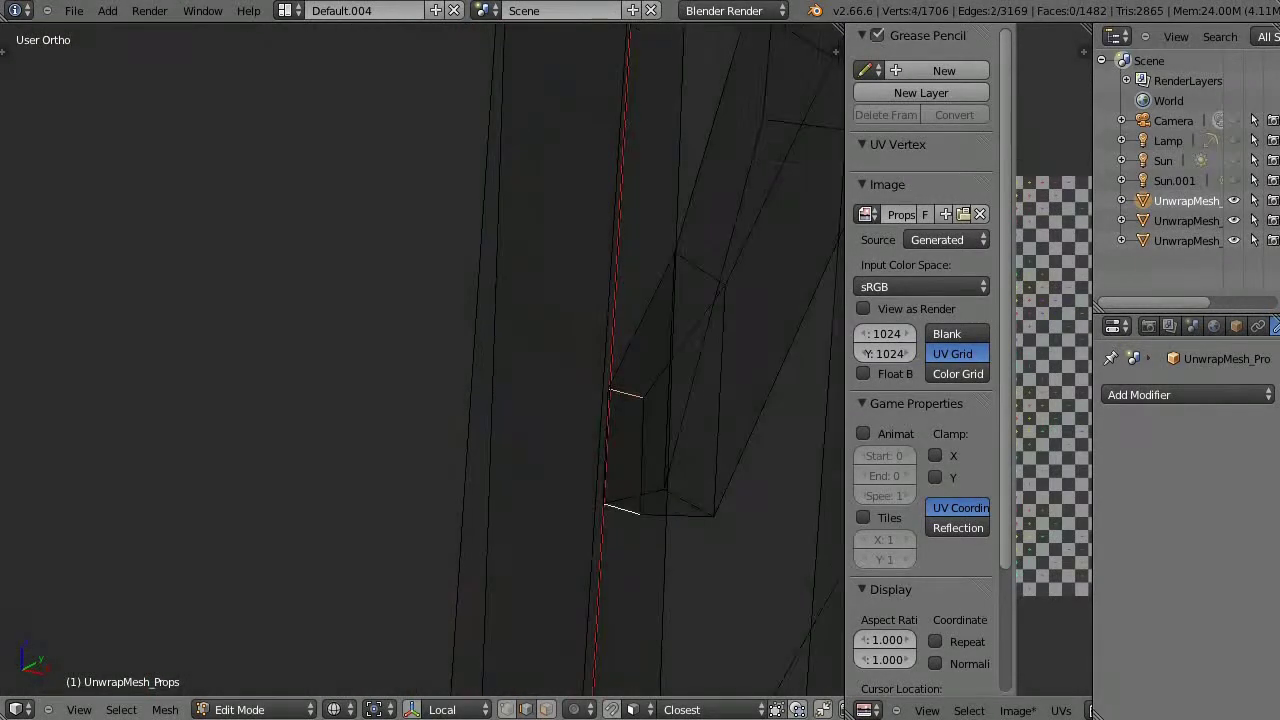
{"action": "key", "text": "ctrl+e"}
{"action": "left_click", "coordinate": [520, 314]}
{"action": "mouse_move", "coordinate": [520, 314]}
{"action": "middle_mouse_down"}
{"action": "mouse_move", "coordinate": [455, 390]}
{"action": "mouse_move", "coordinate": [520, 360]}
{"action": "middle_mouse_up"}
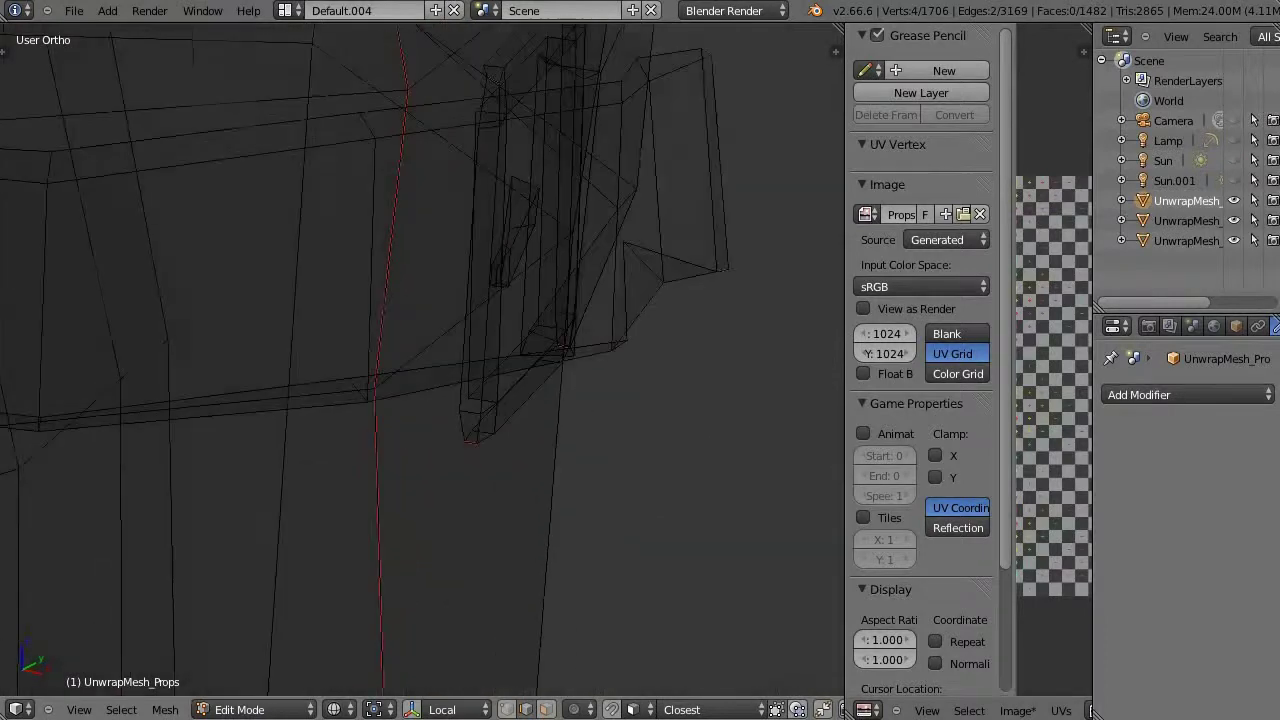
{"action": "scroll", "coordinate": [422, 360], "scroll_direction": "down", "scroll_amount": 5}
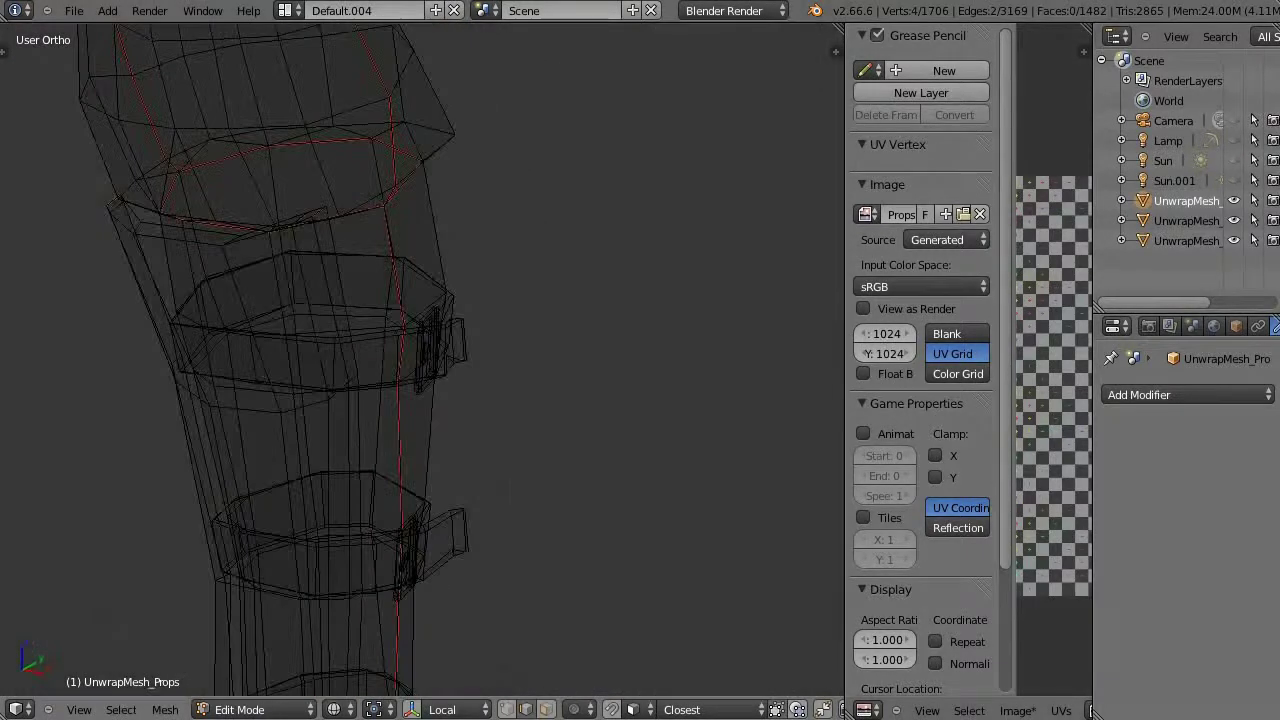
{"action": "scroll", "coordinate": [400, 360], "scroll_direction": "down", "scroll_amount": 5}
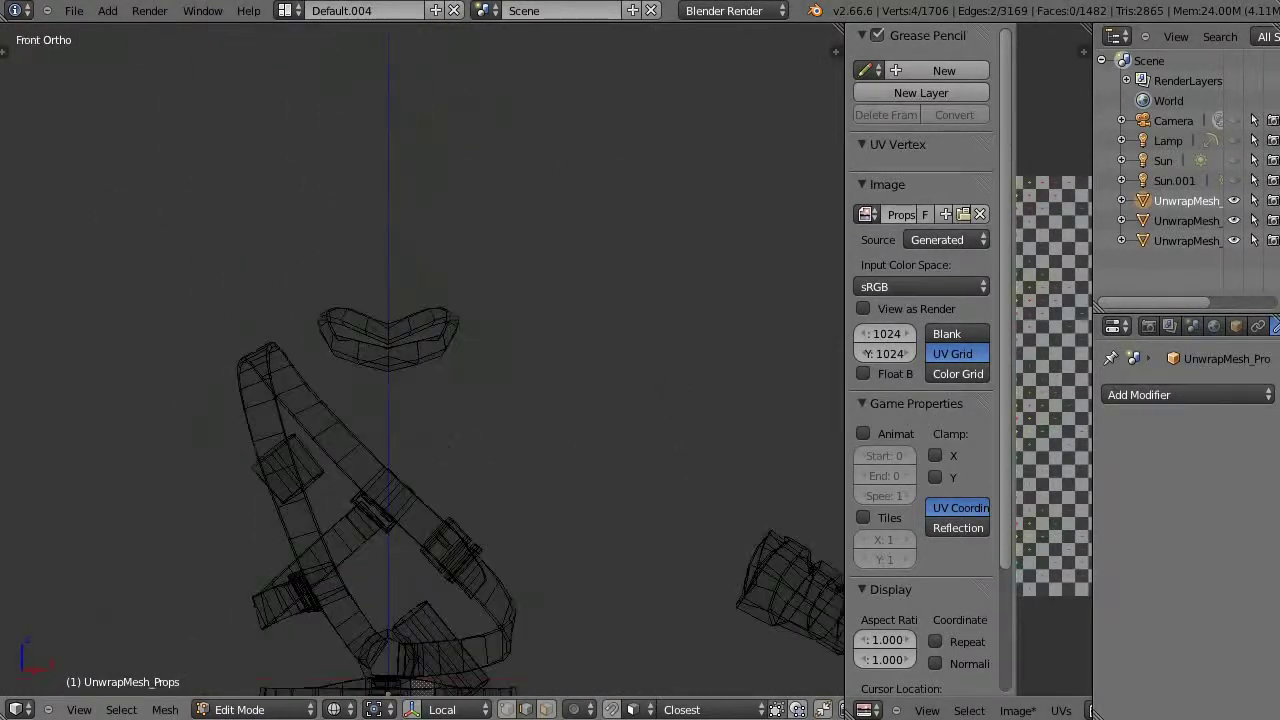
Bring the buckle into a close-up view with solid shading
{"action": "mouse_move", "coordinate": [420, 360]}
{"action": "middle_mouse_down"}
{"action": "mouse_move", "coordinate": [520, 300]}
{"action": "mouse_move", "coordinate": [480, 340]}
{"action": "mouse_move", "coordinate": [282, 425]}
{"action": "mouse_move", "coordinate": [340, 360]}
{"action": "middle_mouse_up"}
{"action": "key", "text": "z"}
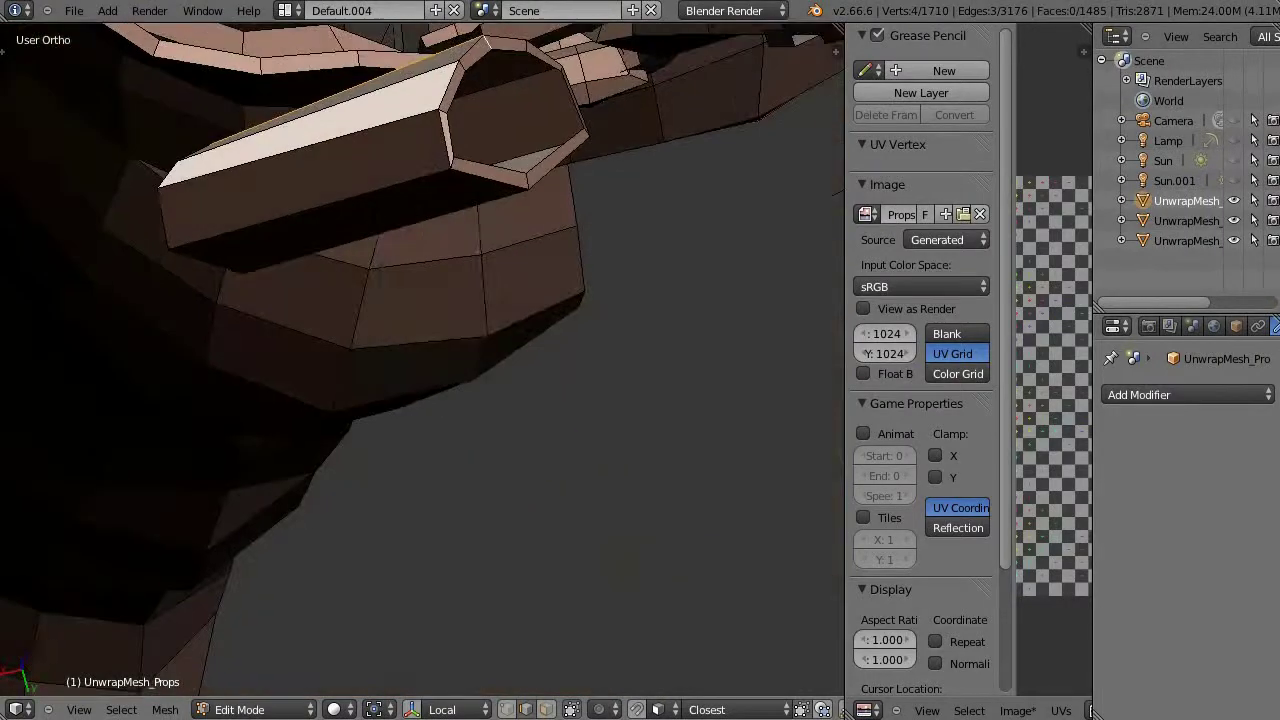
{"action": "key", "text": "ctrl+e"}
{"action": "key", "text": "Escape"}
{"action": "middle_click_drag", "start_coordinate": [500, 325], "coordinate": [440, 360]}
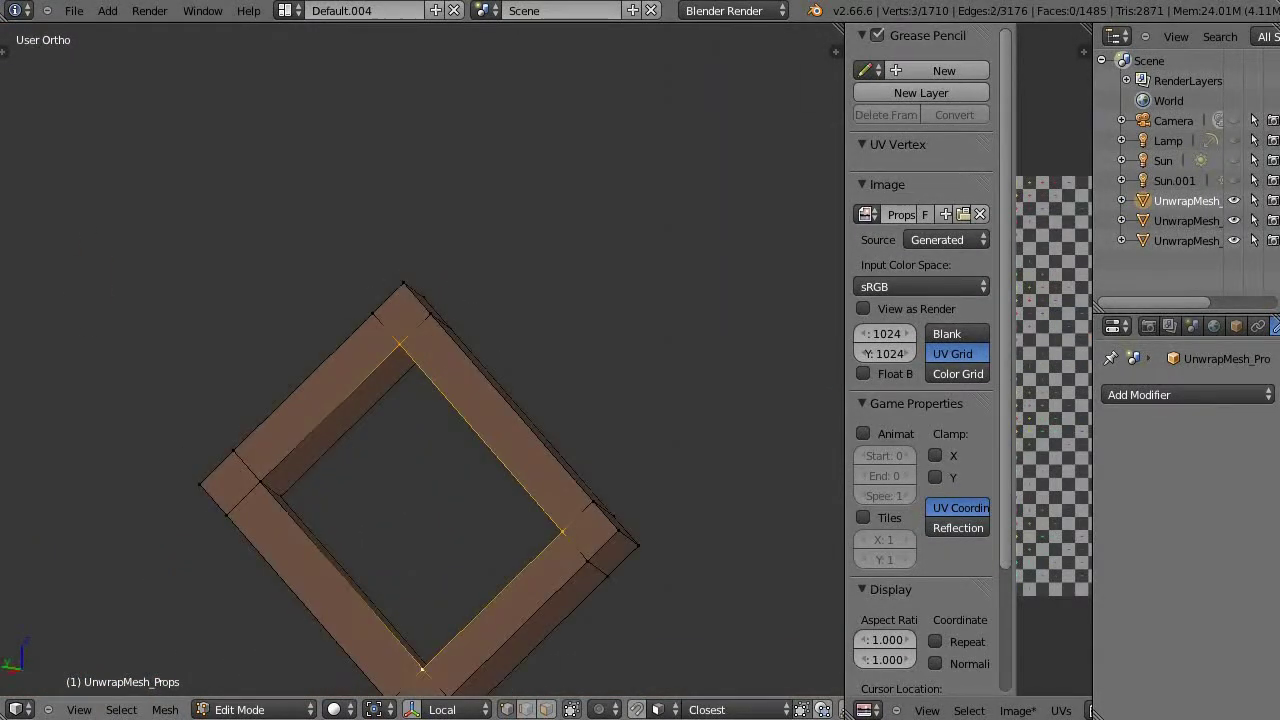
Mark the selected buckle loop as seams
{"action": "key", "text": "ctrl+e"}
{"action": "left_click", "coordinate": [257, 371]}
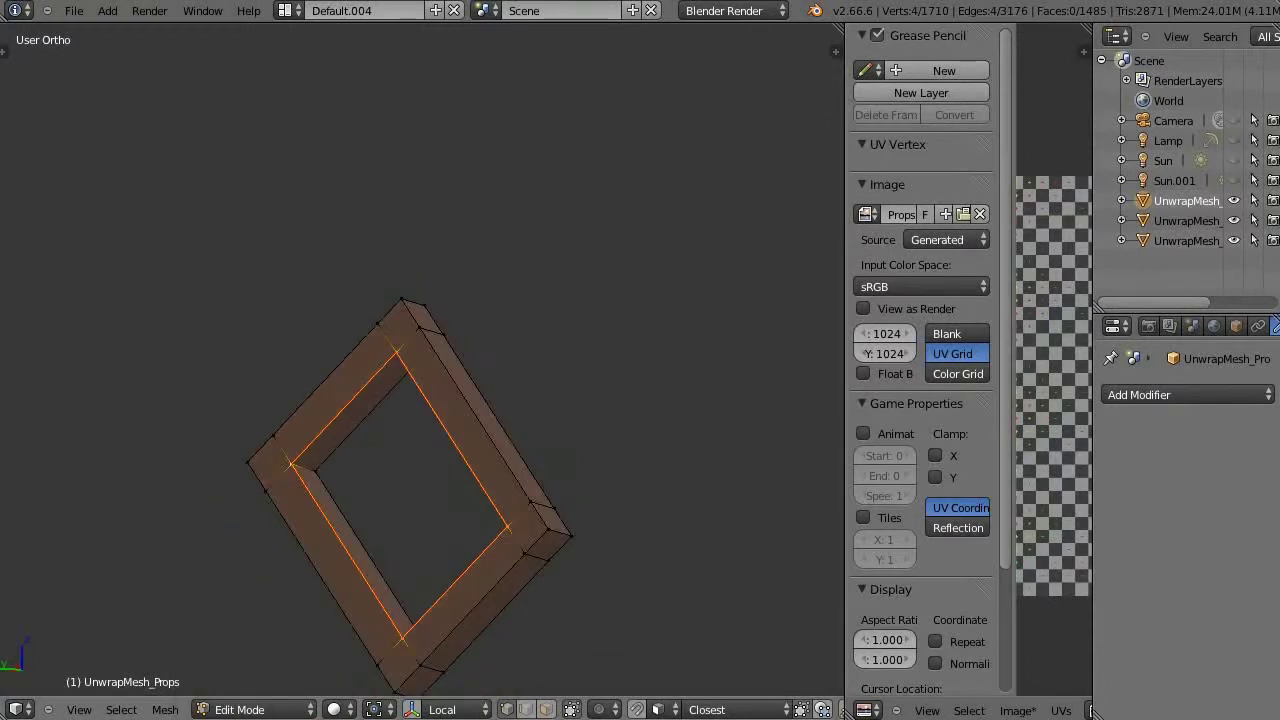
{"action": "key", "text": "ctrl+e"}
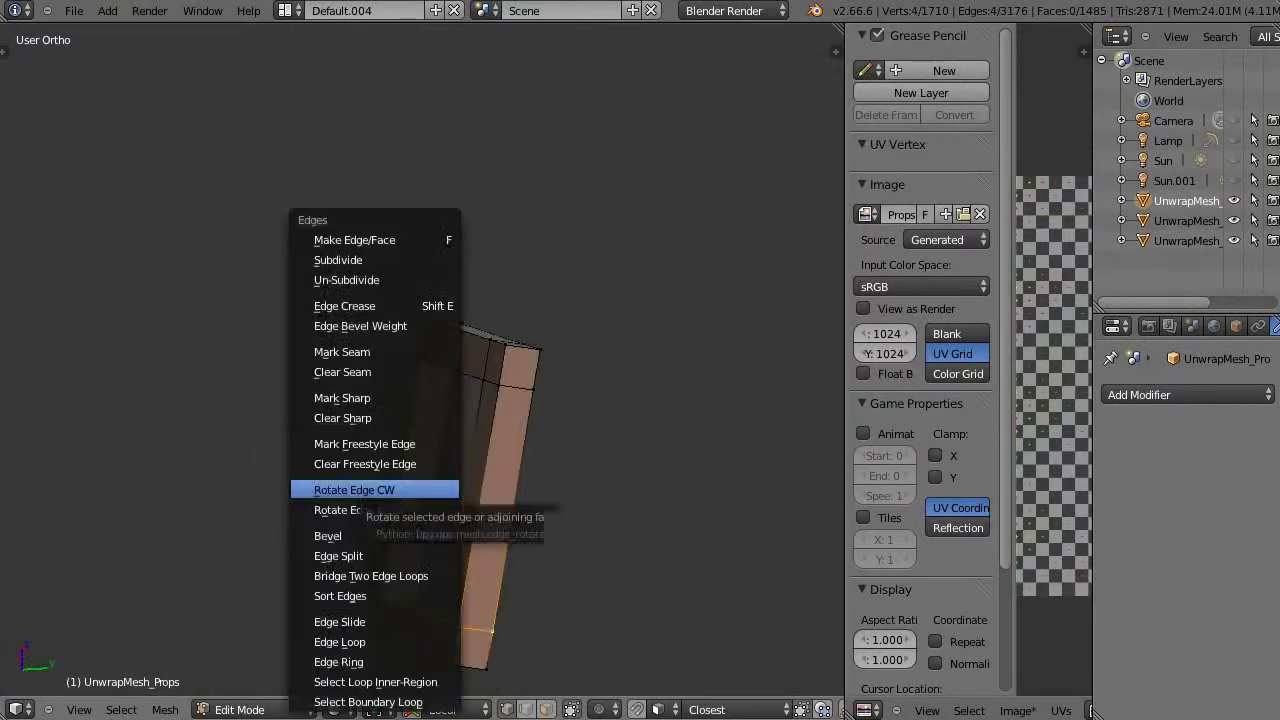
{"action": "left_click", "coordinate": [286, 491]}
Reveal hidden geometry, select the connected buckle frame and isolate it with Numpad /
{"action": "key", "text": "alt+h"}
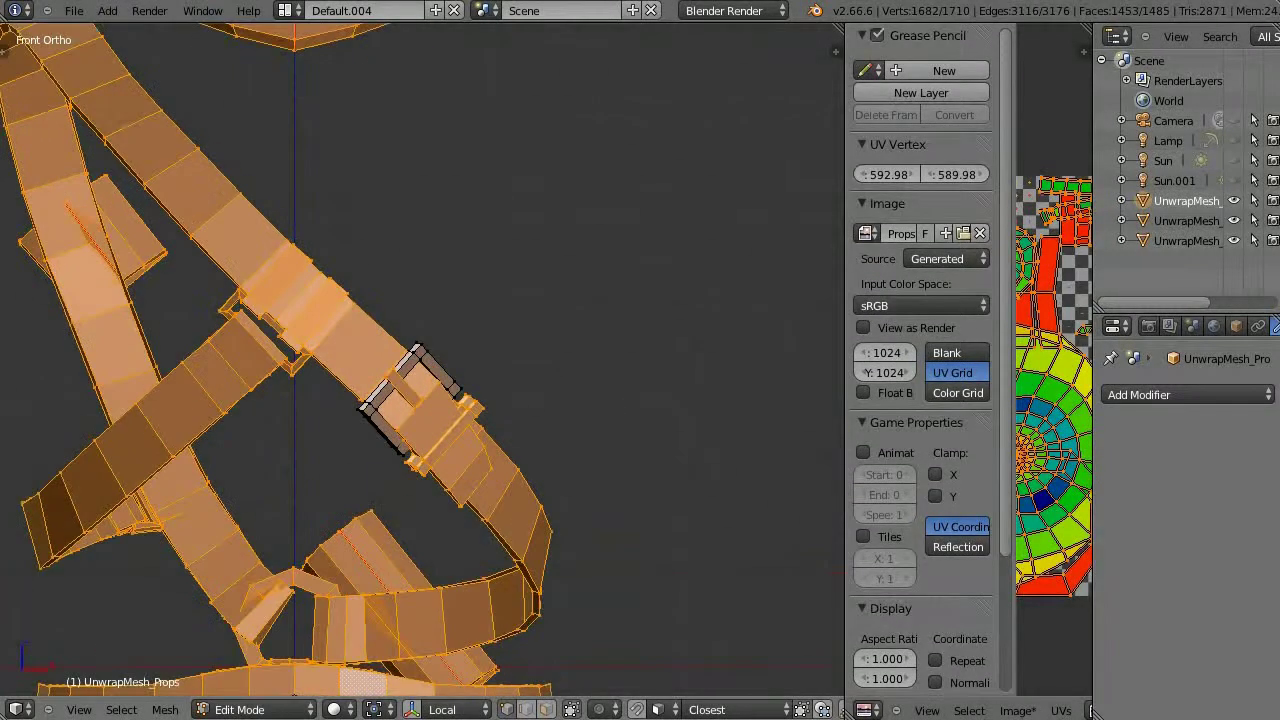
{"action": "key", "text": "ctrl+l"}
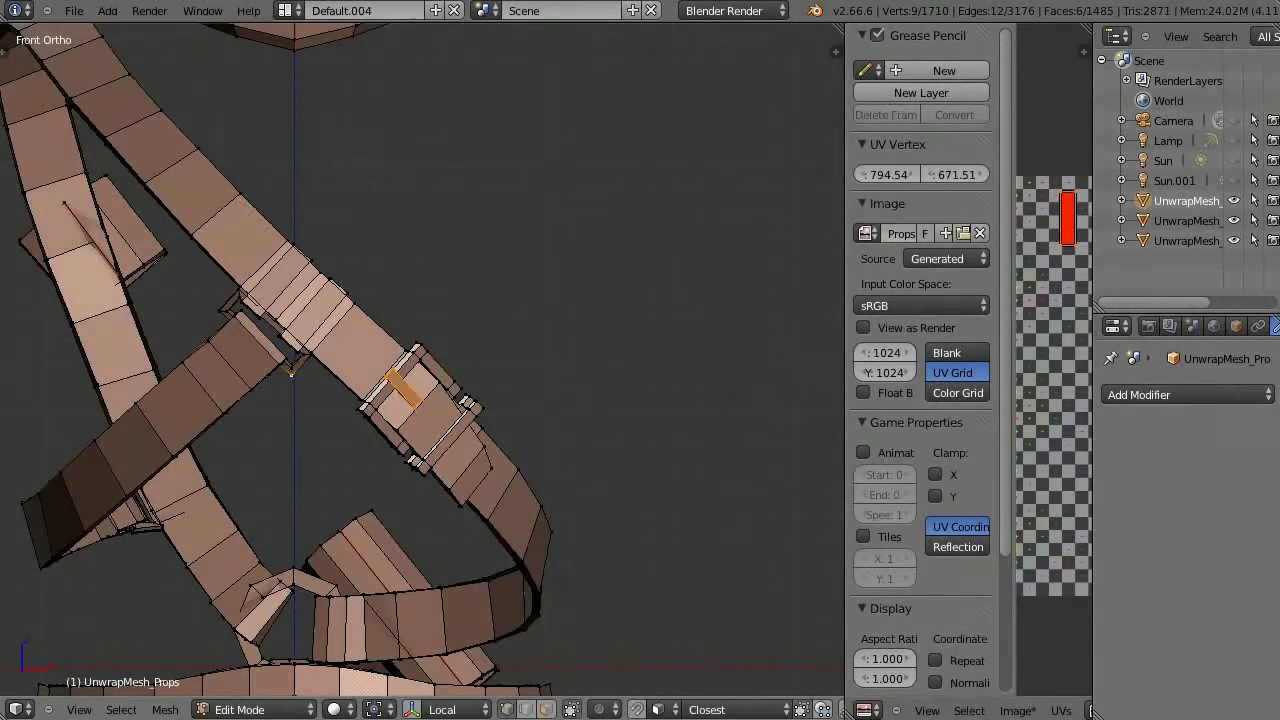
{"action": "key", "text": "KP_Decimal"}
{"action": "key", "text": "KP_Divide"}
{"action": "scroll", "coordinate": [422, 360], "scroll_direction": "up", "scroll_amount": 4}
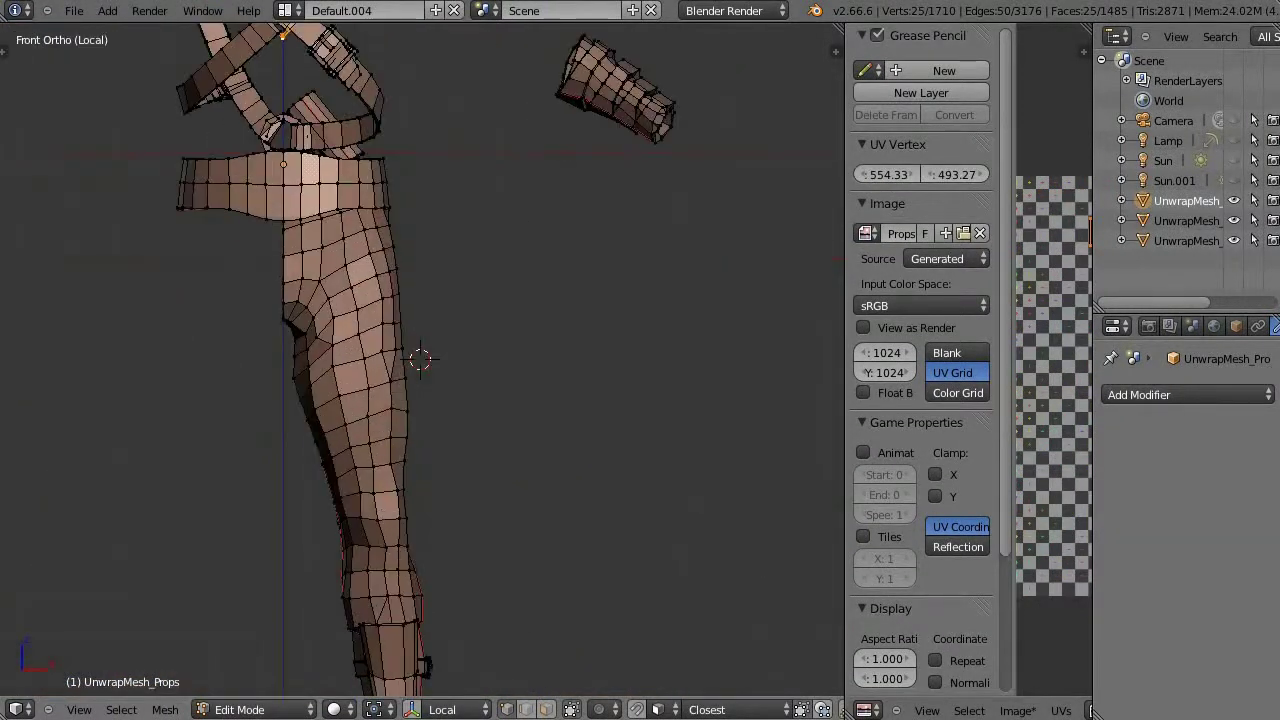
{"action": "middle_click_drag", "start_coordinate": [420, 360], "coordinate": [500, 320]}
{"action": "scroll", "coordinate": [420, 360], "scroll_direction": "up", "scroll_amount": 5}
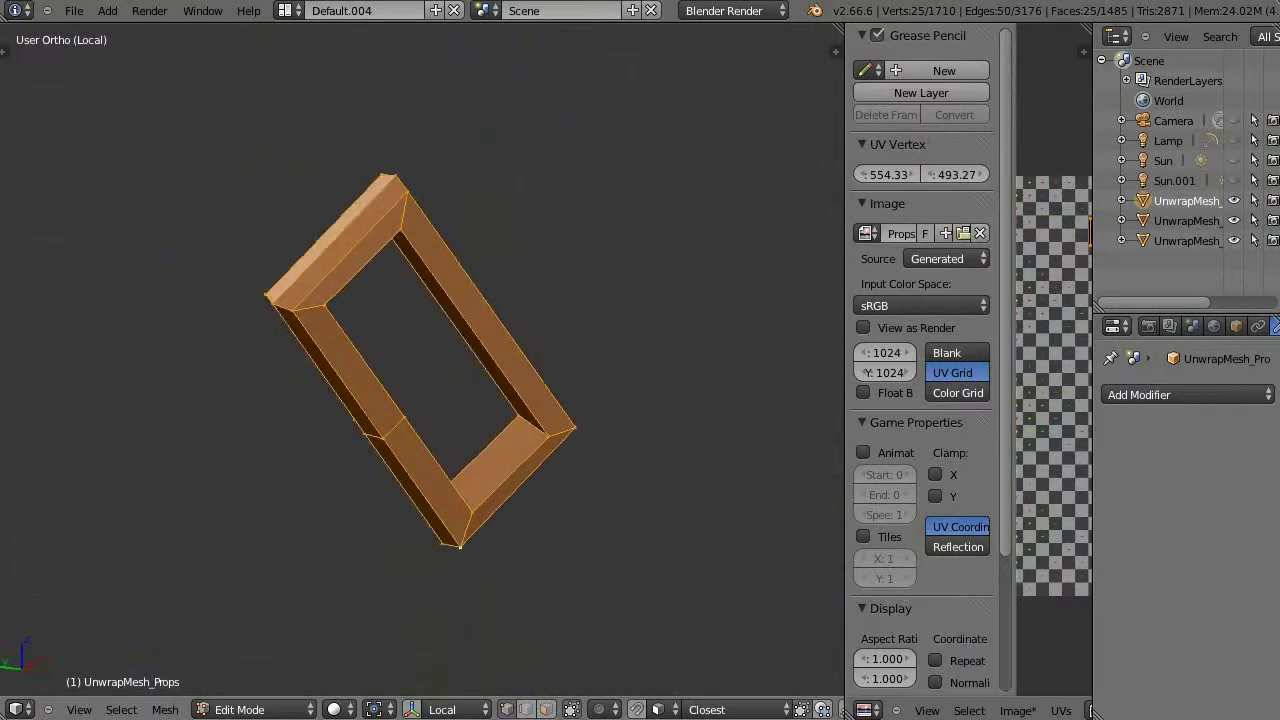
Mark a seam on the rectangular frame's corner edge
{"action": "key", "text": "a"}
{"action": "middle_click_drag", "start_coordinate": [420, 360], "coordinate": [470, 300]}
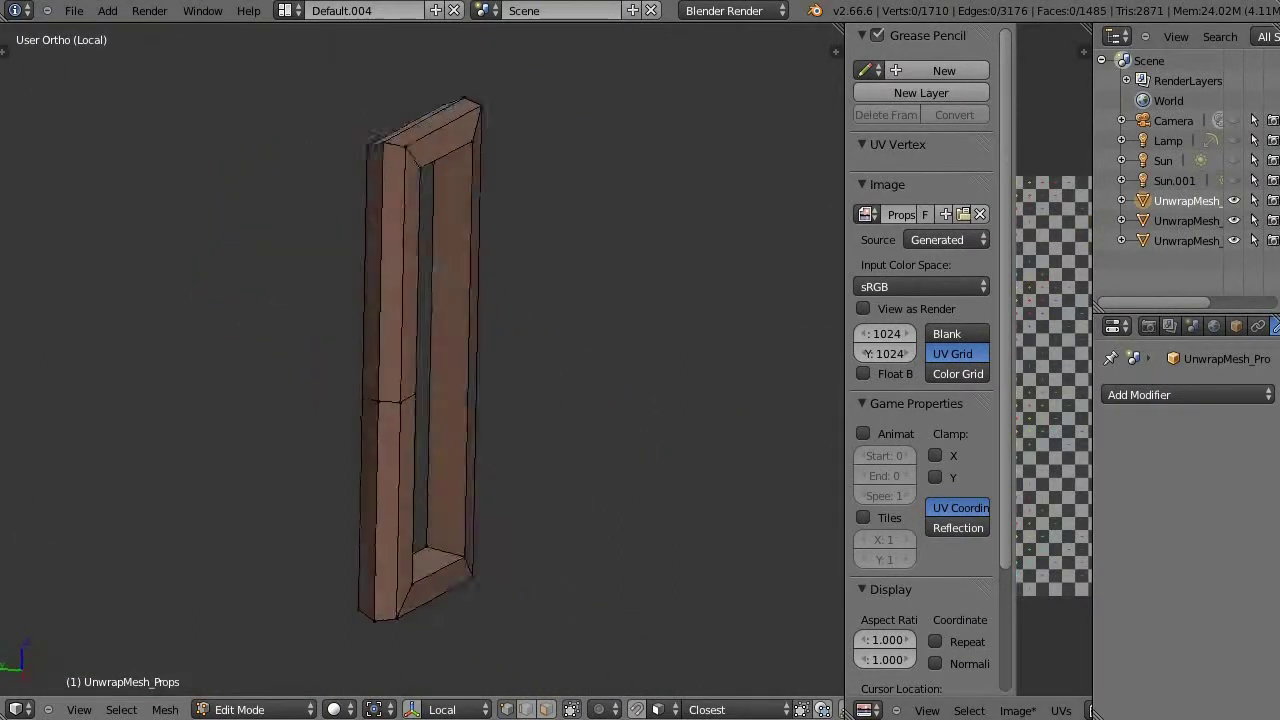
{"action": "middle_click_drag", "start_coordinate": [260, 324], "coordinate": [372, 428]}
{"action": "middle_click_drag", "start_coordinate": [330, 500], "coordinate": [370, 575]}
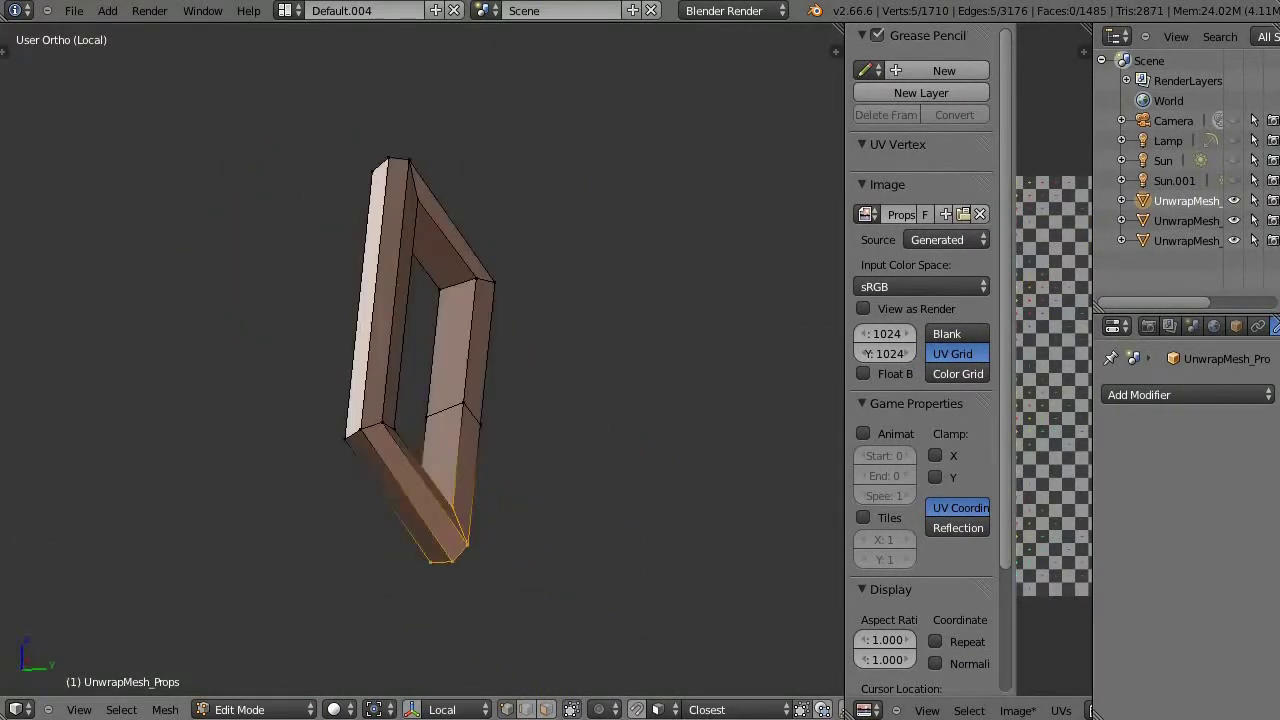
{"action": "key", "text": "ctrl+e"}
{"action": "left_click", "coordinate": [340, 352]}
{"action": "middle_click_drag", "start_coordinate": [340, 352], "coordinate": [450, 440]}
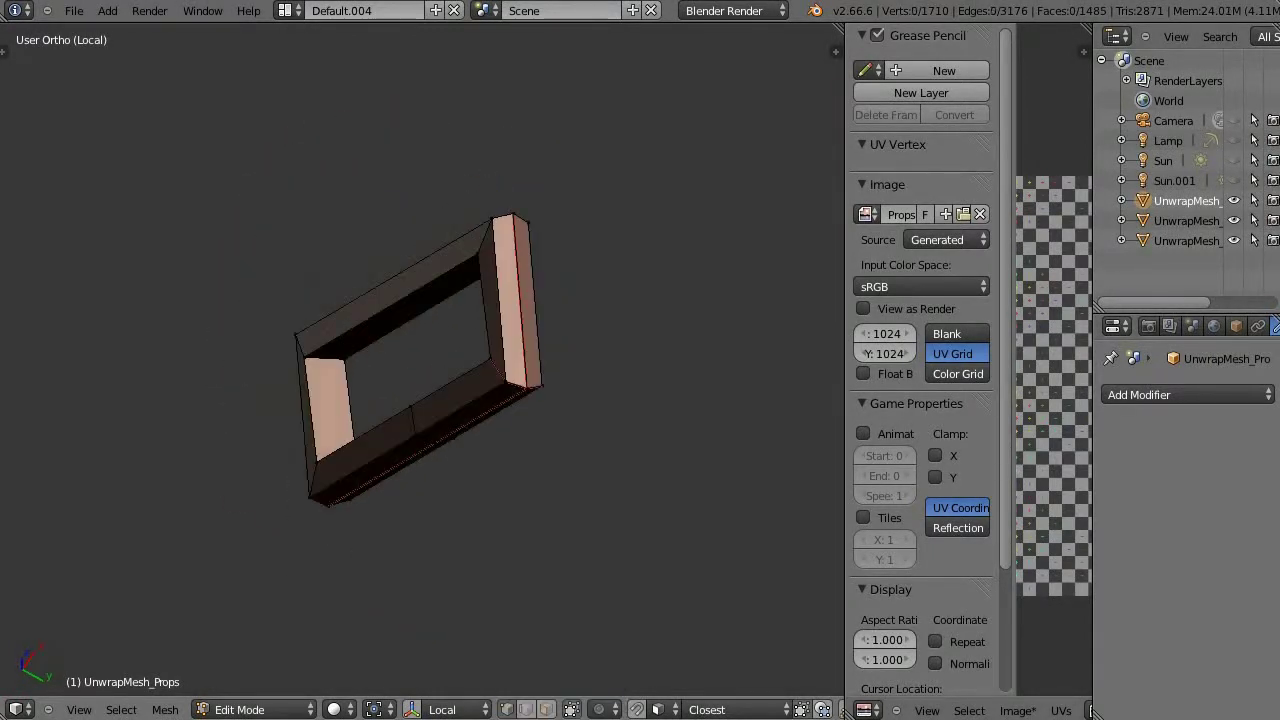
Unwrap the selected bracket and widen the UV Editor beside the 3D view
{"action": "key", "text": "a"}
{"action": "key", "text": "u"}
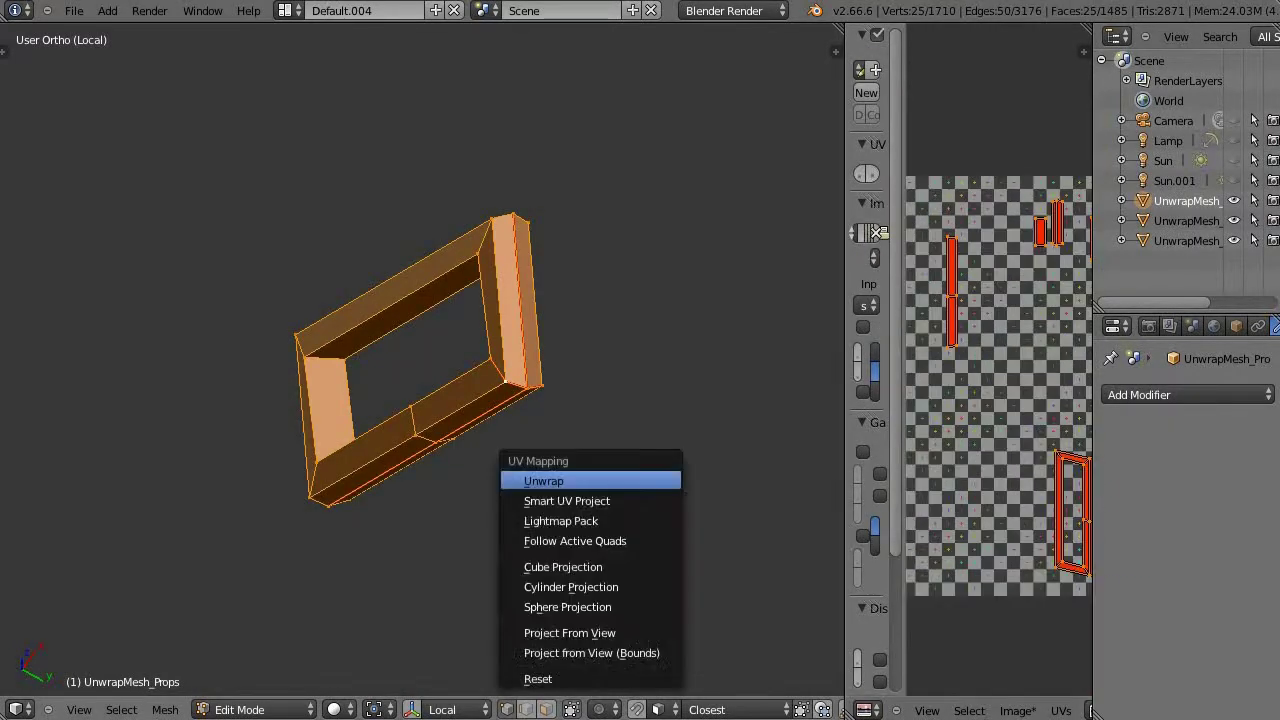
{"action": "key", "text": "Return"}
{"action": "mouse_move", "coordinate": [846, 400]}
{"action": "left_mouse_down"}
{"action": "mouse_move", "coordinate": [498, 400]}
{"action": "mouse_move", "coordinate": [886, 400]}
{"action": "left_mouse_up"}
{"action": "left_click_drag", "start_coordinate": [498, 400], "coordinate": [724, 400]}
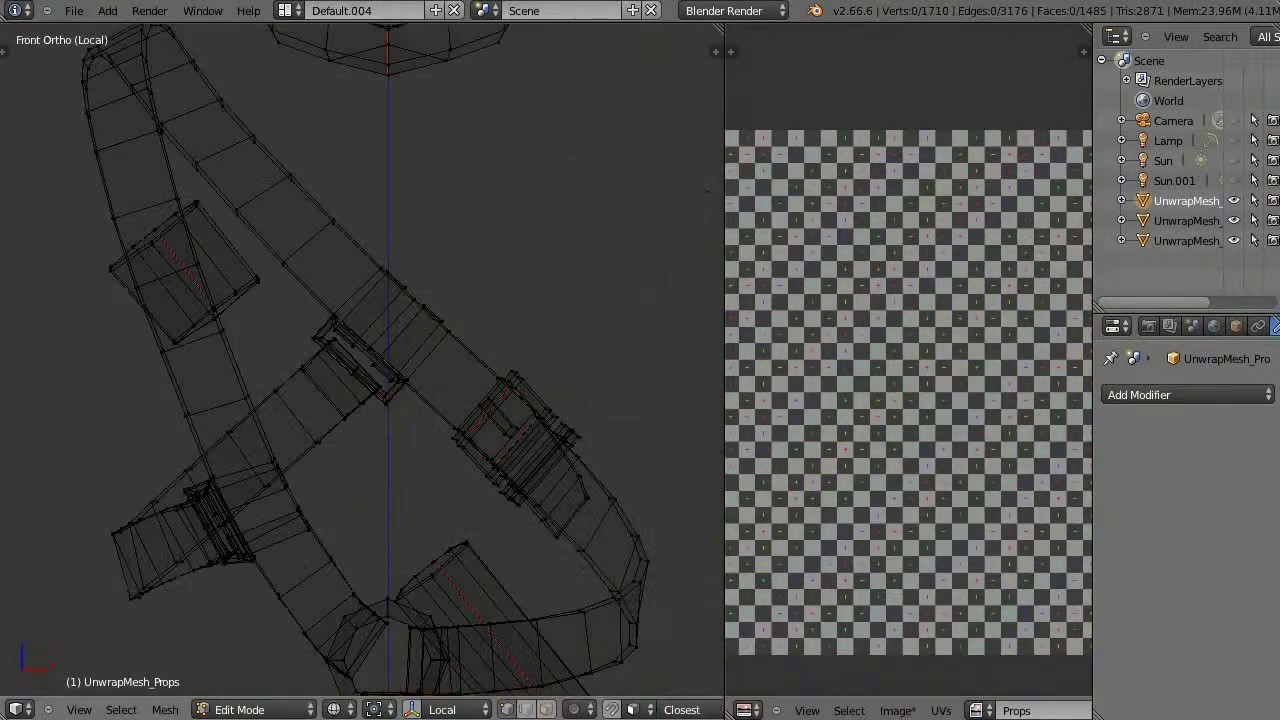
{"action": "scroll", "coordinate": [450, 455], "scroll_direction": "up", "scroll_amount": 2}
{"action": "scroll", "coordinate": [450, 455], "scroll_direction": "up", "scroll_amount": 2}
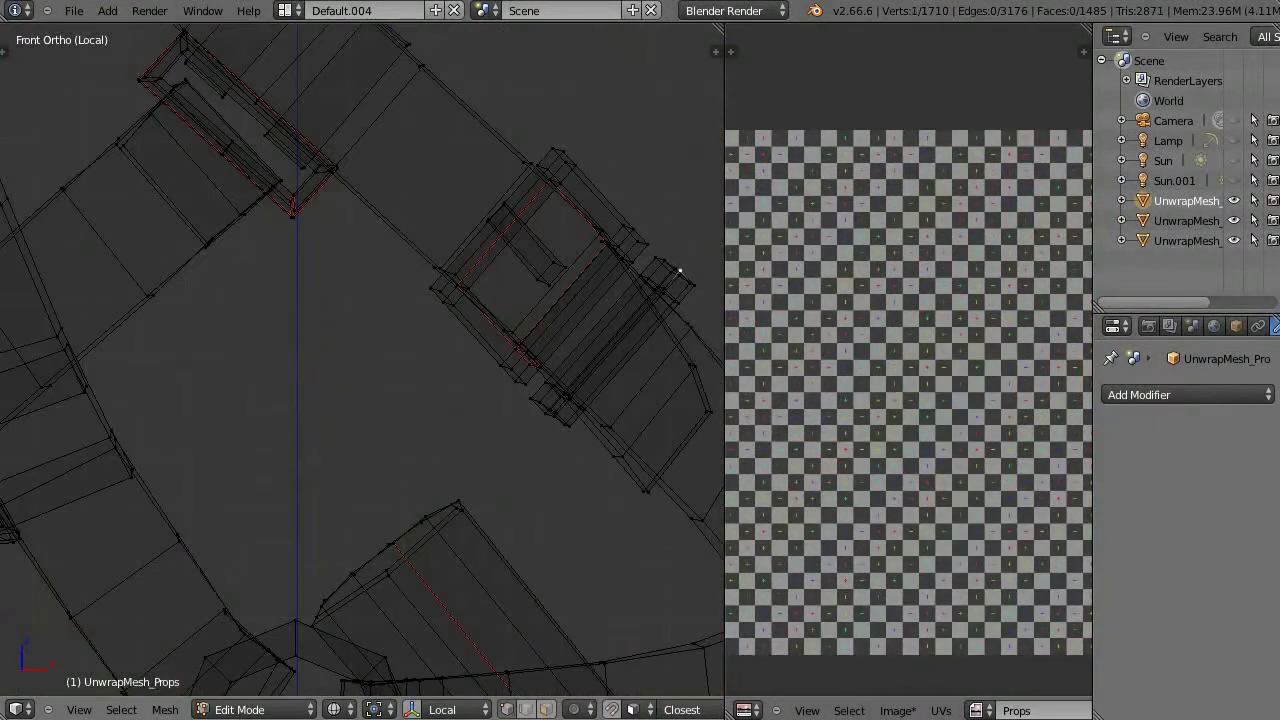
Isolate the long buckle loop with Shift+H and frame it in solid front view
{"action": "key", "text": "shift+h"}
{"action": "key", "text": "z"}
{"action": "scroll", "coordinate": [600, 400], "scroll_direction": "up", "scroll_amount": 2}
{"action": "middle_click_drag", "start_coordinate": [600, 400], "coordinate": [560, 360]}
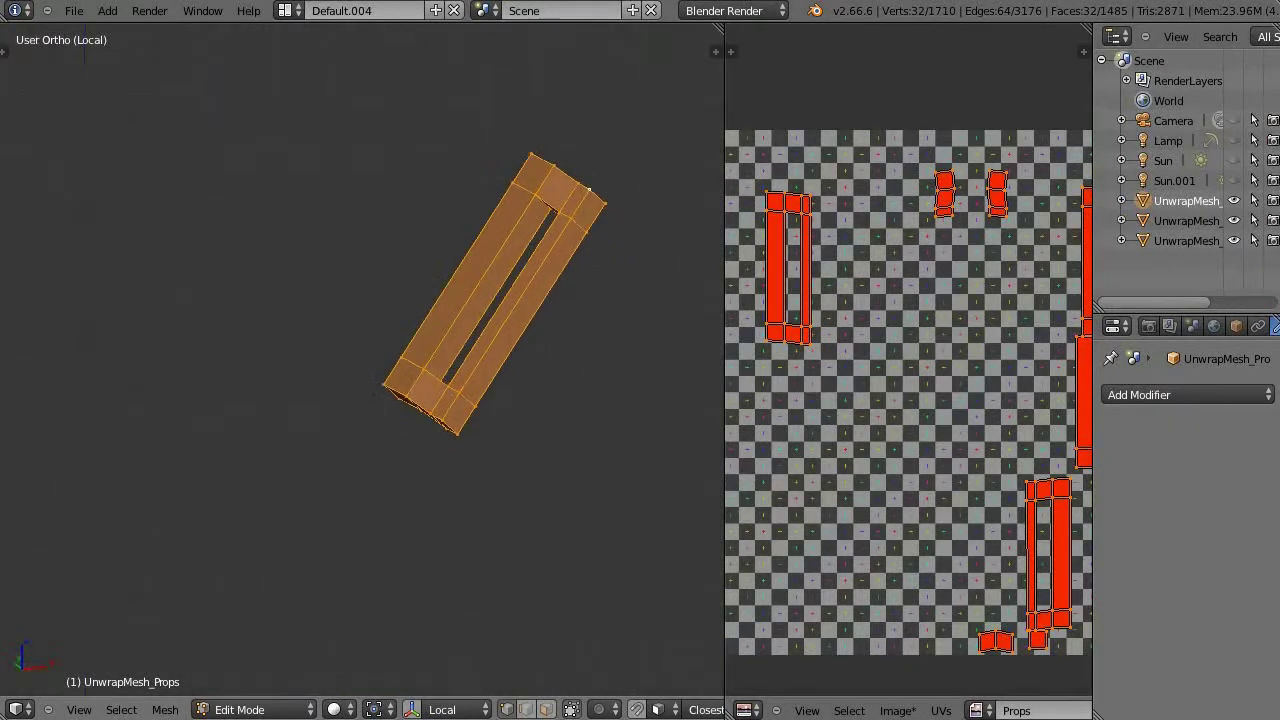
{"action": "key", "text": "KP_1"}
{"action": "scroll", "coordinate": [600, 400], "scroll_direction": "up", "scroll_amount": 2}
{"action": "scroll", "coordinate": [450, 360], "scroll_direction": "down", "scroll_amount": 2}
{"action": "key", "text": "a"}
{"action": "mouse_move", "coordinate": [450, 360]}
{"action": "middle_mouse_down"}
{"action": "mouse_move", "coordinate": [480, 300]}
{"action": "mouse_move", "coordinate": [430, 346]}
{"action": "middle_mouse_up"}
Mark seams along a long edge of the buckle loop
{"action": "right_click", "coordinate": [495, 302]}
{"action": "key", "text": "ctrl+e"}
{"action": "left_click", "coordinate": [457, 309]}
{"action": "key", "text": "ctrl+e"}
{"action": "left_click", "coordinate": [429, 346]}
Unwrap the whole loop piece into a flat UV strip
{"action": "key", "text": "a"}
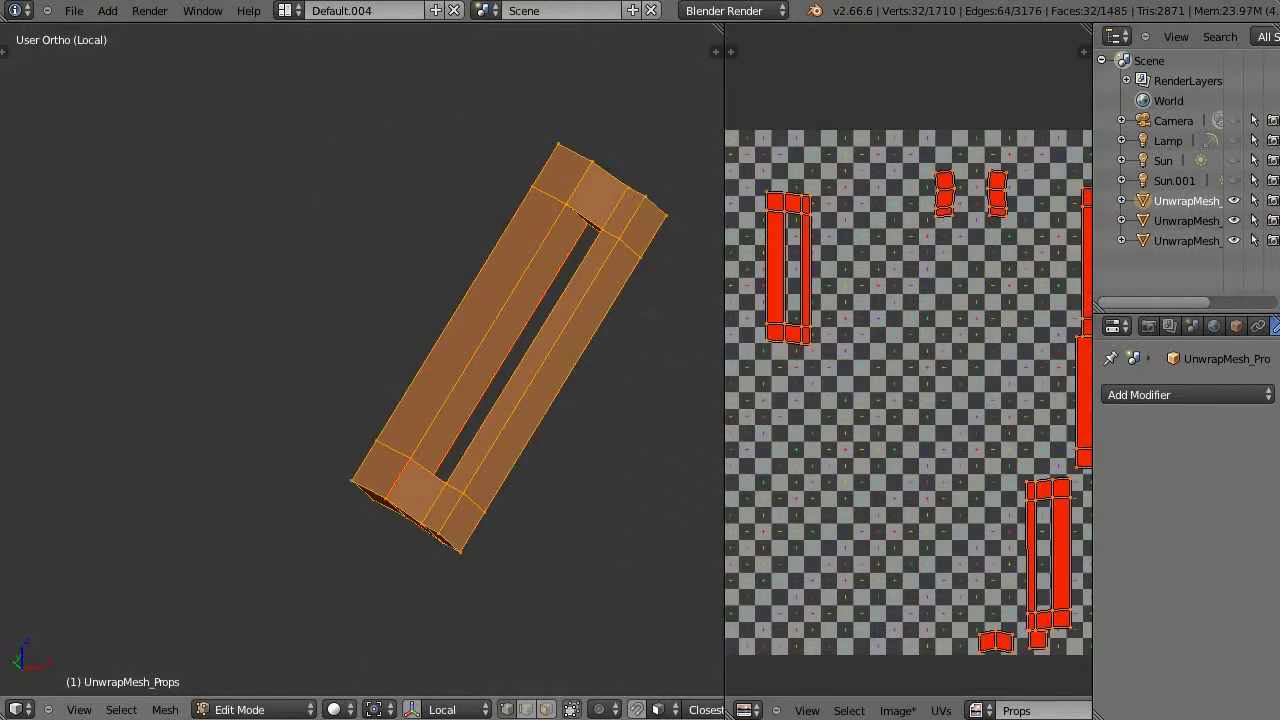
{"action": "key", "text": "u"}
{"action": "left_click", "coordinate": [436, 455]}
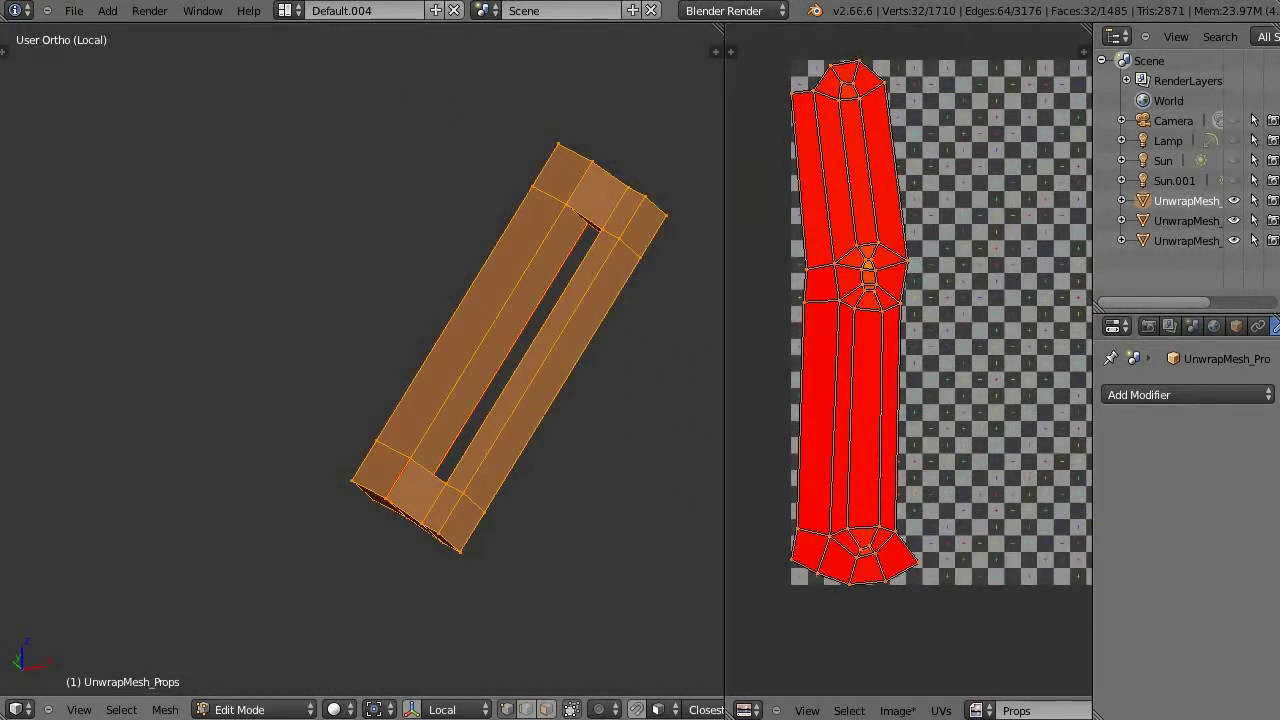
{"action": "key", "text": "a"}
{"action": "scroll", "coordinate": [510, 348], "scroll_direction": "down", "scroll_amount": 2}
Reveal all geometry in wireframe and mark seams on the ring's edge loops
{"action": "key", "text": "alt+h"}
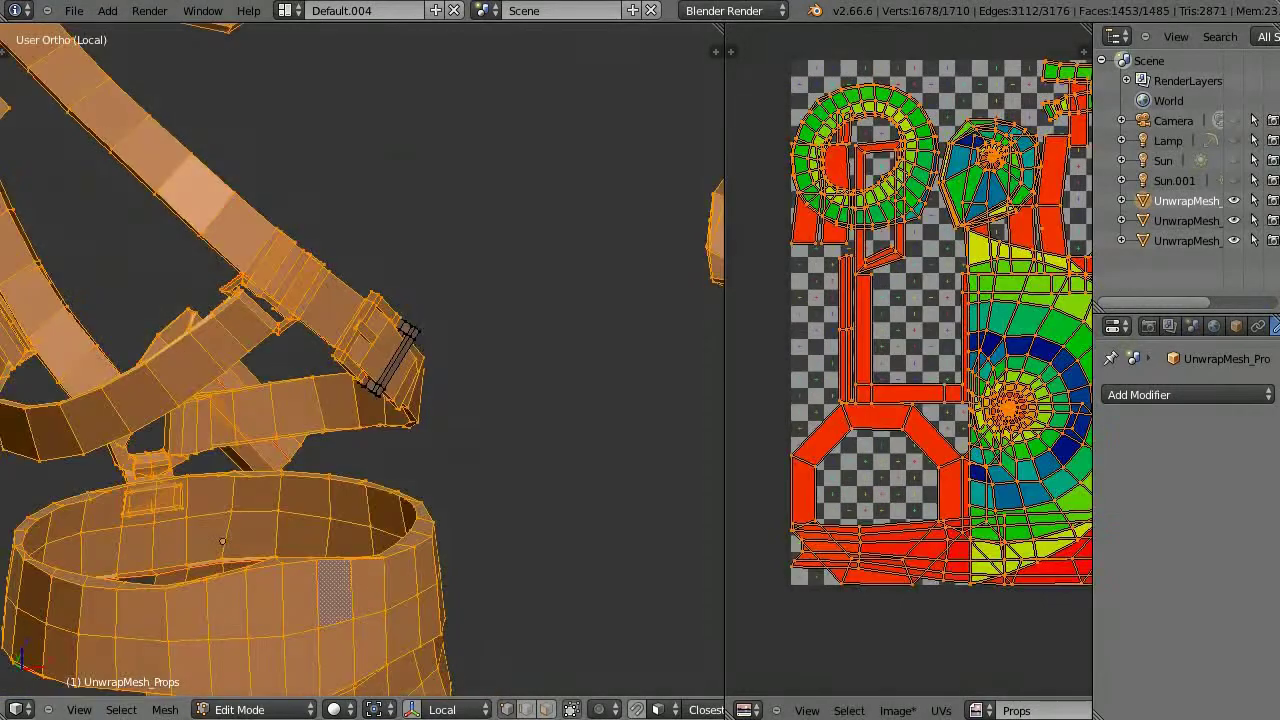
{"action": "key", "text": "z"}
{"action": "key", "text": "a"}
{"action": "scroll", "coordinate": [362, 360], "scroll_direction": "up", "scroll_amount": 2}
{"action": "scroll", "coordinate": [362, 360], "scroll_direction": "up", "scroll_amount": 2}
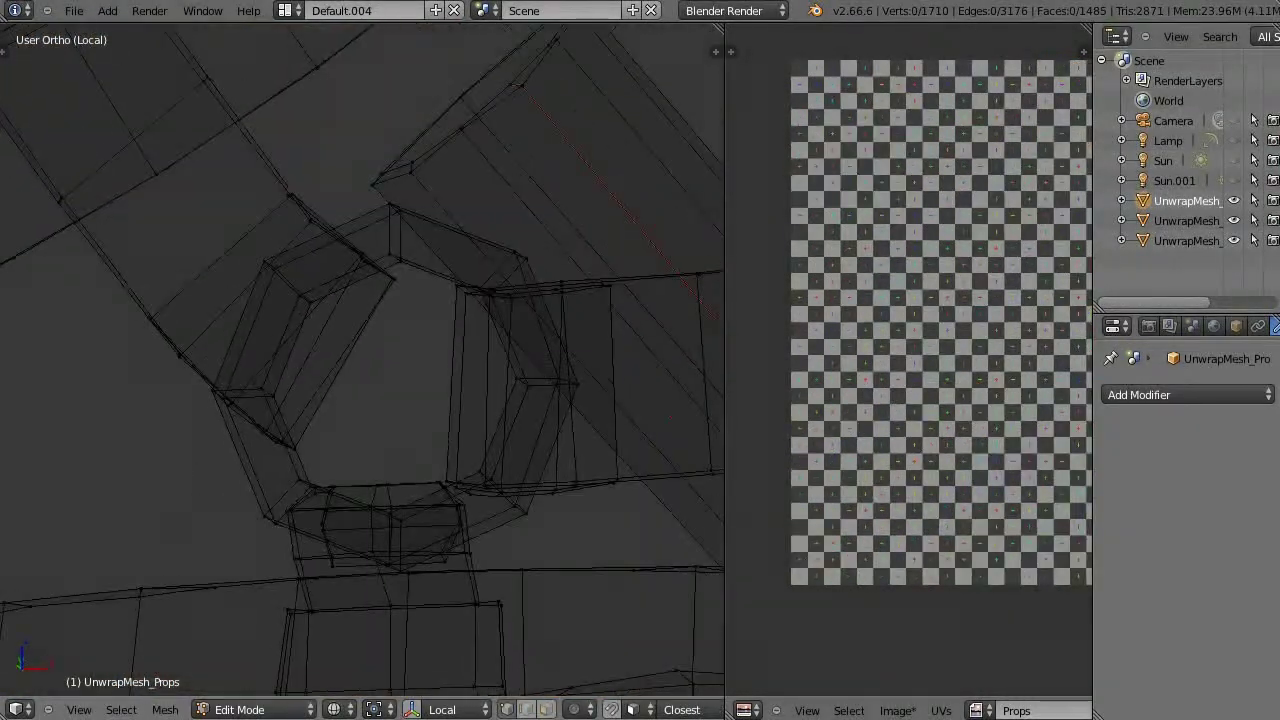
{"action": "key", "text": "ctrl+e"}
{"action": "left_click", "coordinate": [400, 351]}
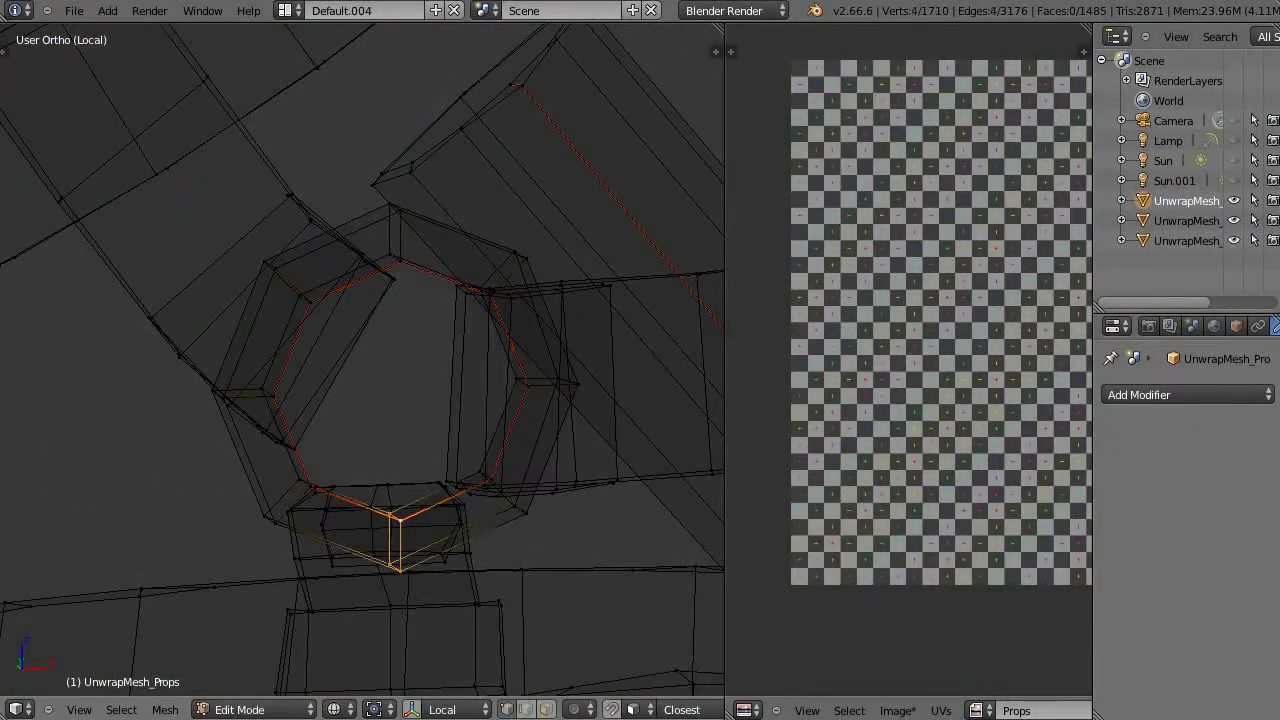
{"action": "key", "text": "ctrl+e"}
{"action": "left_click", "coordinate": [318, 349]}
Select the linked ring piece and unwrap it into UV islands
{"action": "key", "text": "ctrl+l"}
{"action": "key", "text": "u"}
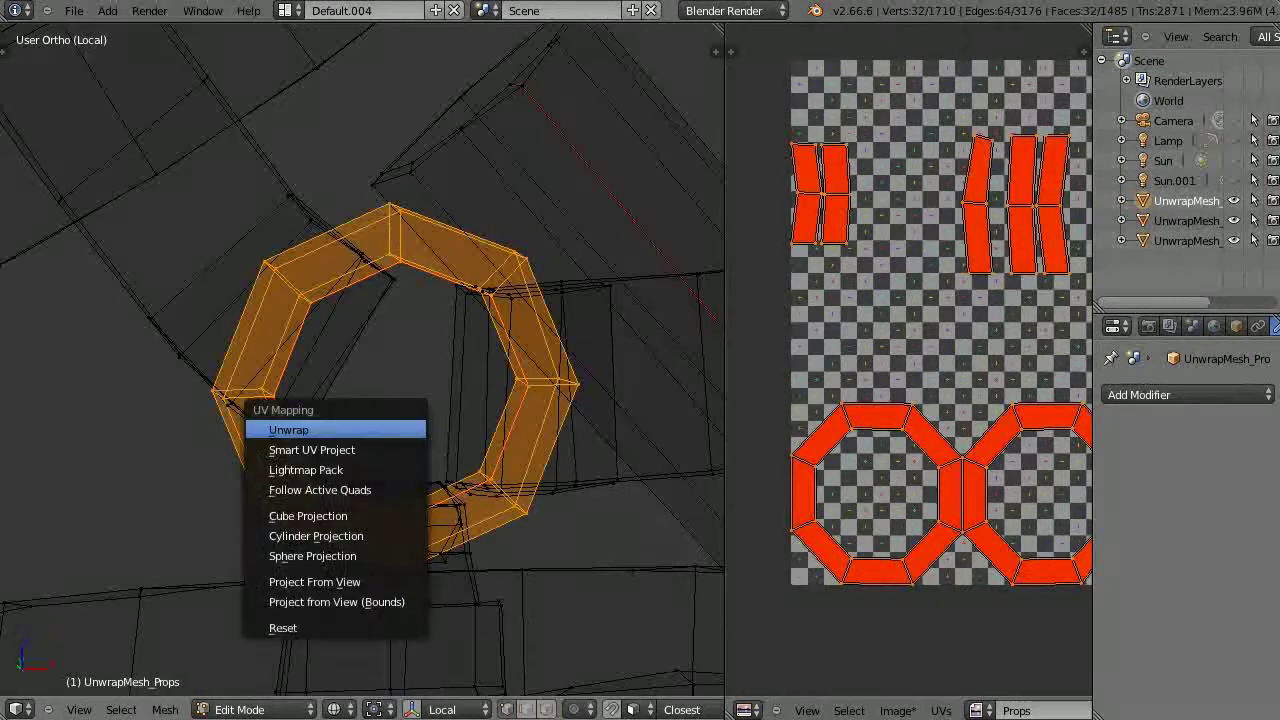
{"action": "left_click", "coordinate": [288, 429]}
{"action": "key", "text": "a"}
Mark a seam on the chosen edges of the buckle block below the ring
{"action": "scroll", "coordinate": [362, 360], "scroll_direction": "up", "scroll_amount": 2}
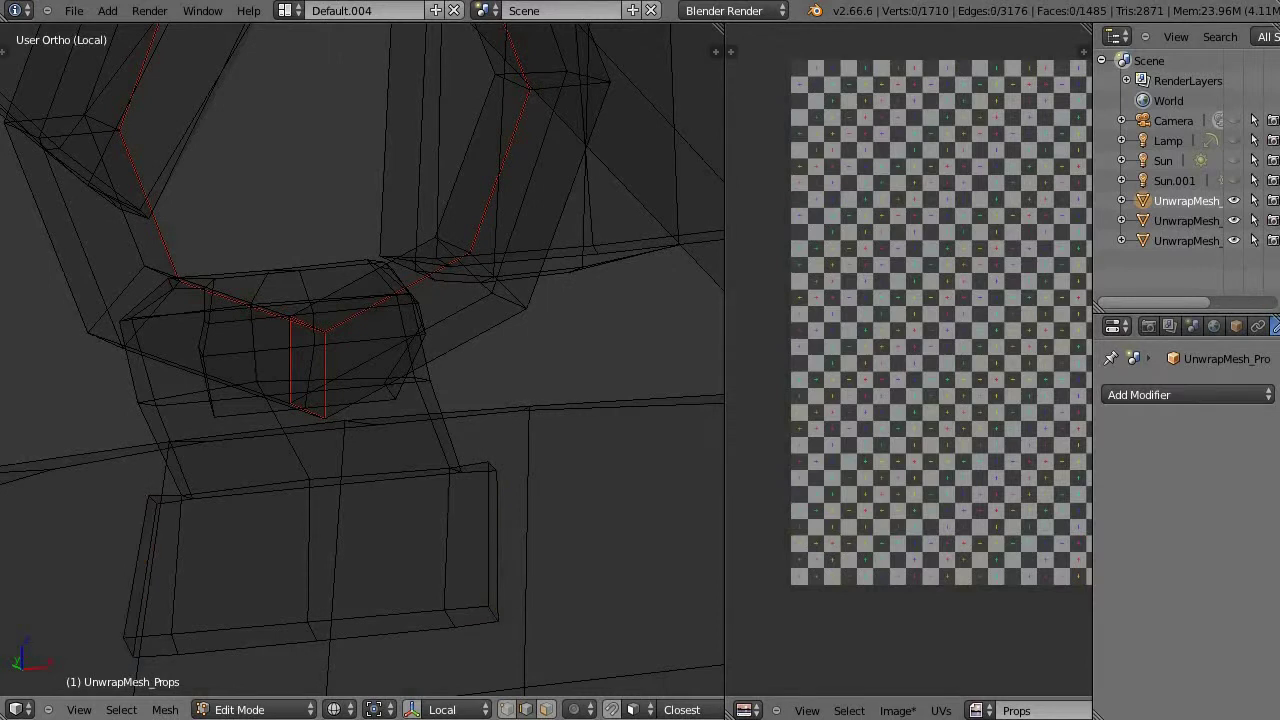
{"action": "scroll", "coordinate": [362, 360], "scroll_direction": "up", "scroll_amount": 3}
{"action": "middle_click_drag", "start_coordinate": [400, 360], "coordinate": [267, 365], "text": "shift"}
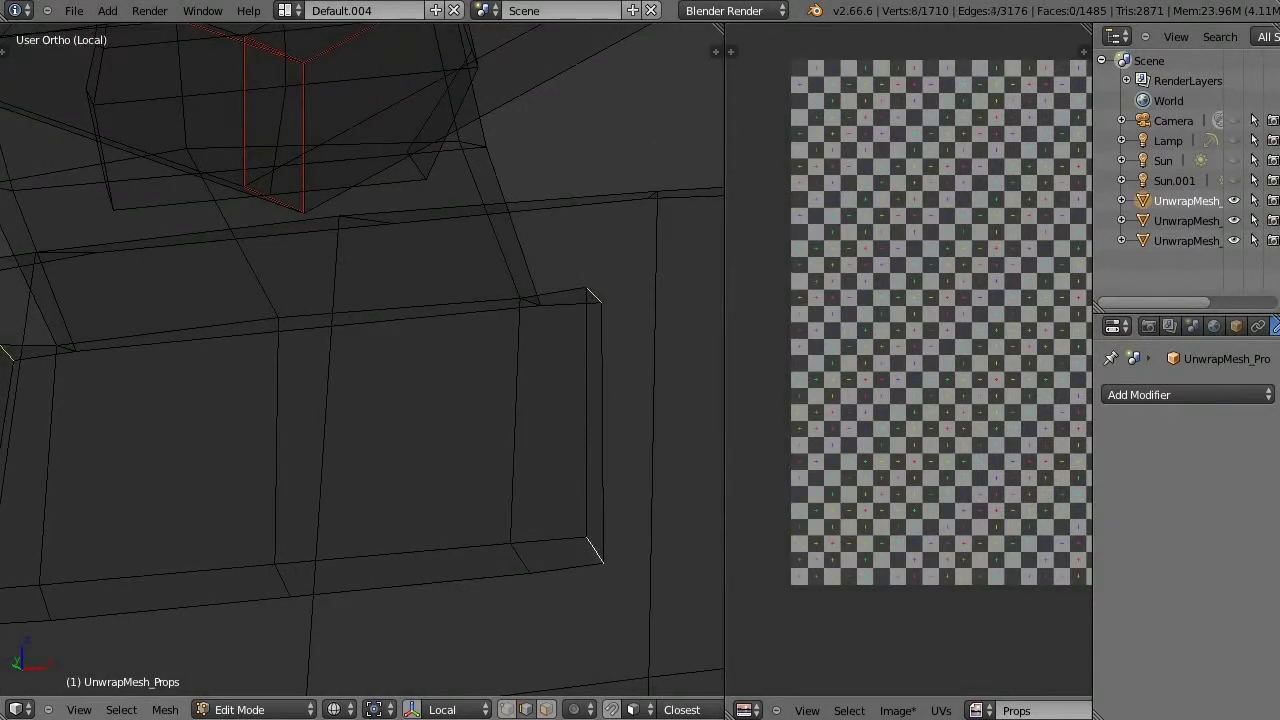
{"action": "key", "text": "ctrl+e"}
{"action": "left_click", "coordinate": [563, 349]}
{"action": "scroll", "coordinate": [563, 349], "scroll_direction": "up", "scroll_amount": 3}
{"action": "scroll", "coordinate": [563, 349], "scroll_direction": "down", "scroll_amount": 4}
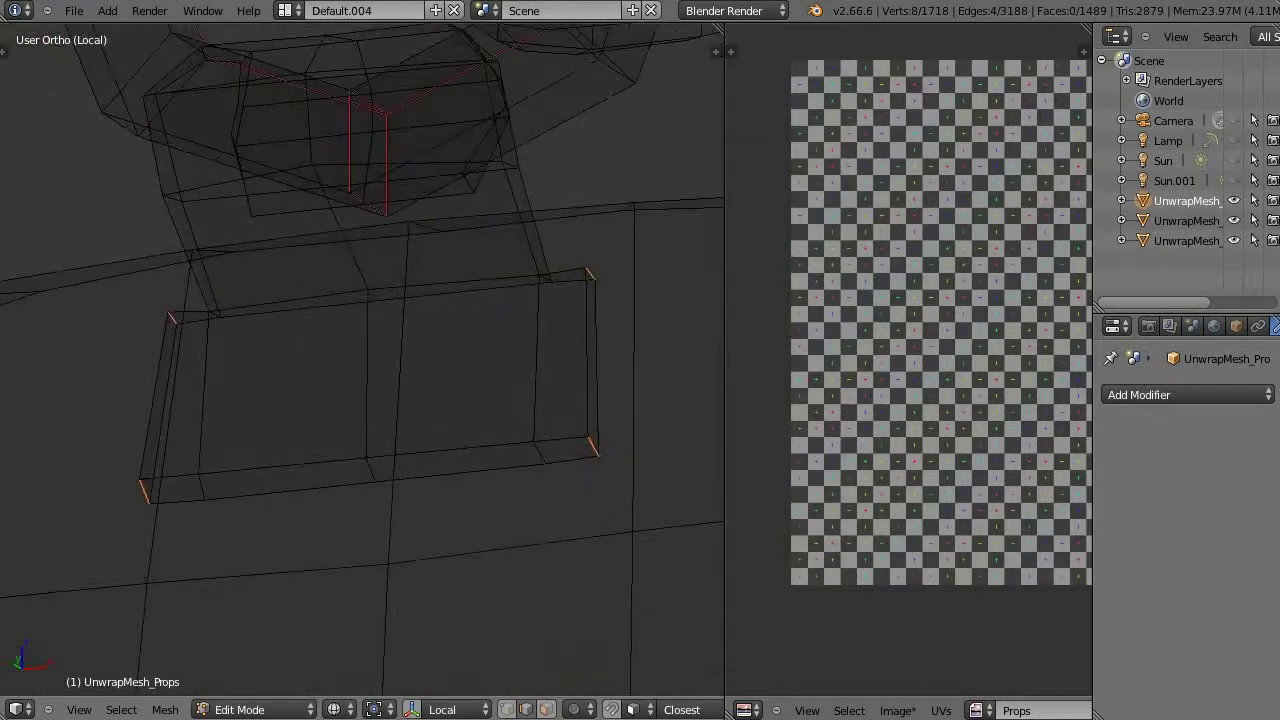
Unwrap the whole buckle piece
{"action": "key", "text": "a"}
{"action": "key", "text": "u"}
{"action": "left_click", "coordinate": [330, 475]}
{"action": "scroll", "coordinate": [908, 400], "scroll_direction": "up", "scroll_amount": 4}
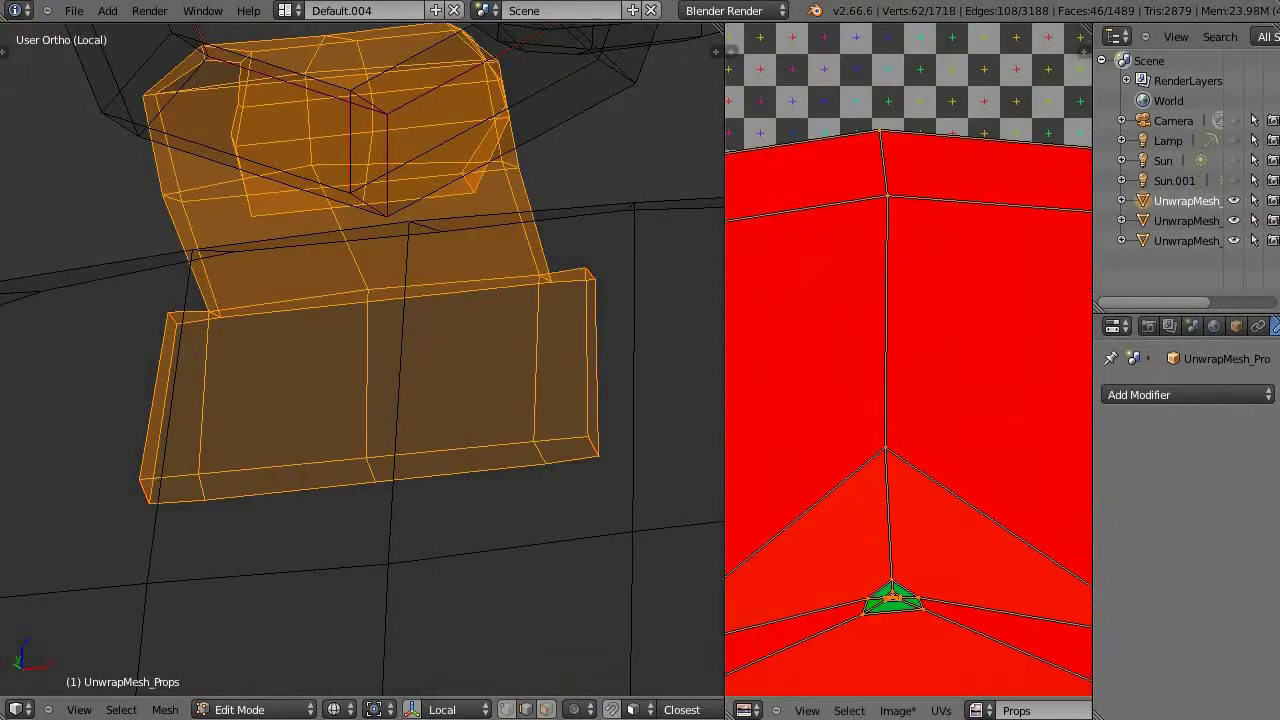
{"action": "key", "text": "a"}
{"action": "scroll", "coordinate": [666, 463], "scroll_direction": "down", "scroll_amount": 3}
{"action": "scroll", "coordinate": [506, 406], "scroll_direction": "down", "scroll_amount": 2}
Inspect the buckle's UVs and geometry in solid shading from several angles
{"action": "key", "text": "a"}
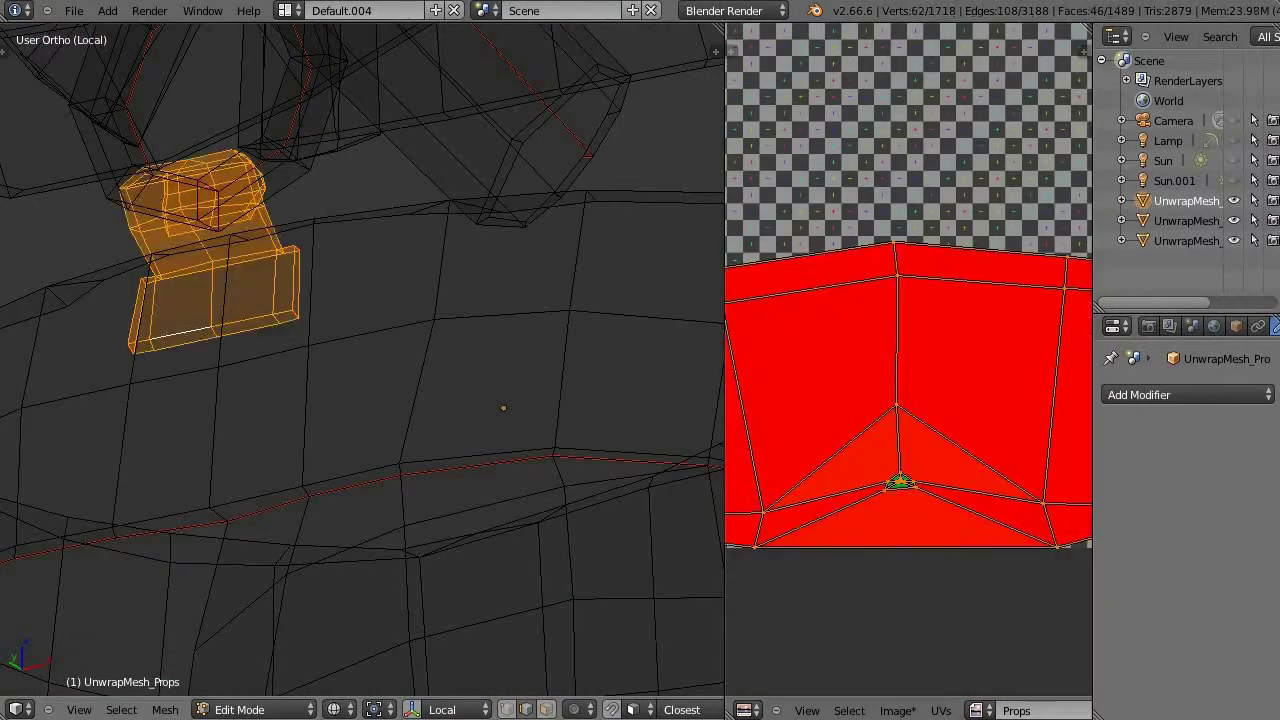
{"action": "key", "text": "z"}
{"action": "mouse_move", "coordinate": [400, 400]}
{"action": "middle_mouse_down"}
{"action": "mouse_move", "coordinate": [460, 370]}
{"action": "mouse_move", "coordinate": [440, 340]}
{"action": "middle_mouse_up"}
{"action": "key", "text": "a"}
{"action": "middle_click_drag", "start_coordinate": [400, 400], "coordinate": [360, 385]}
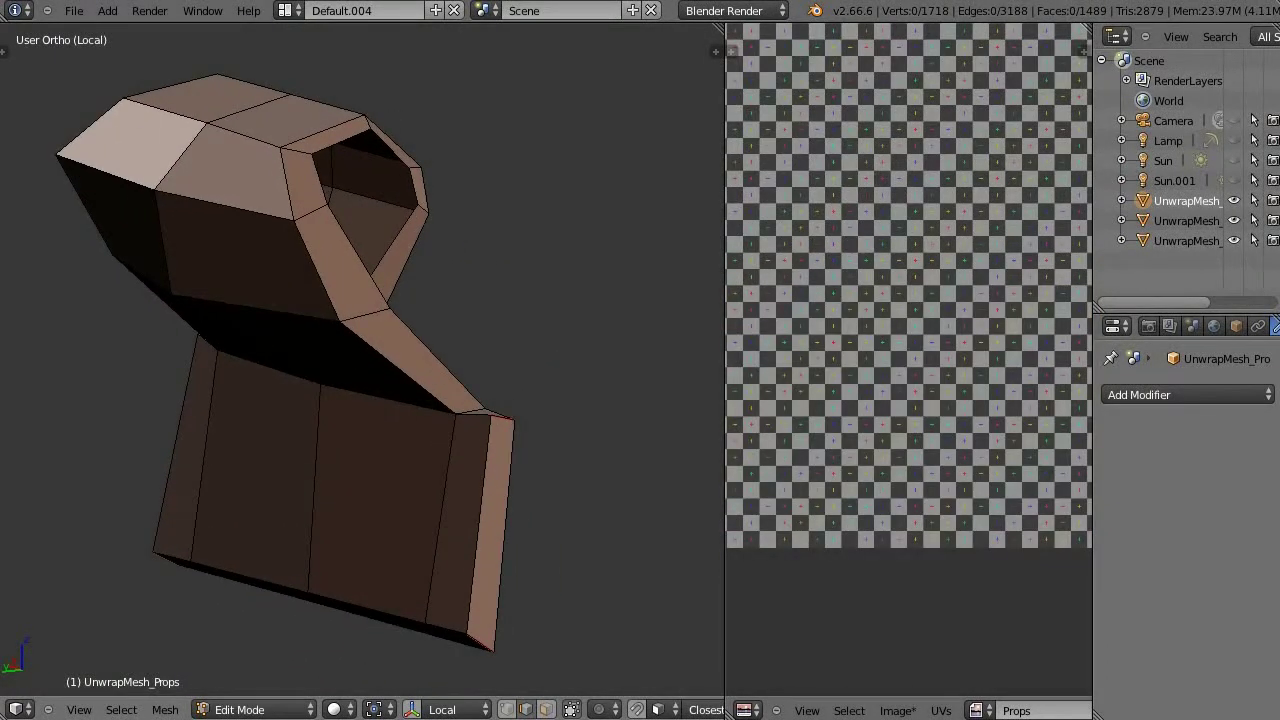
{"action": "scroll", "coordinate": [900, 300], "scroll_direction": "down", "scroll_amount": 3}
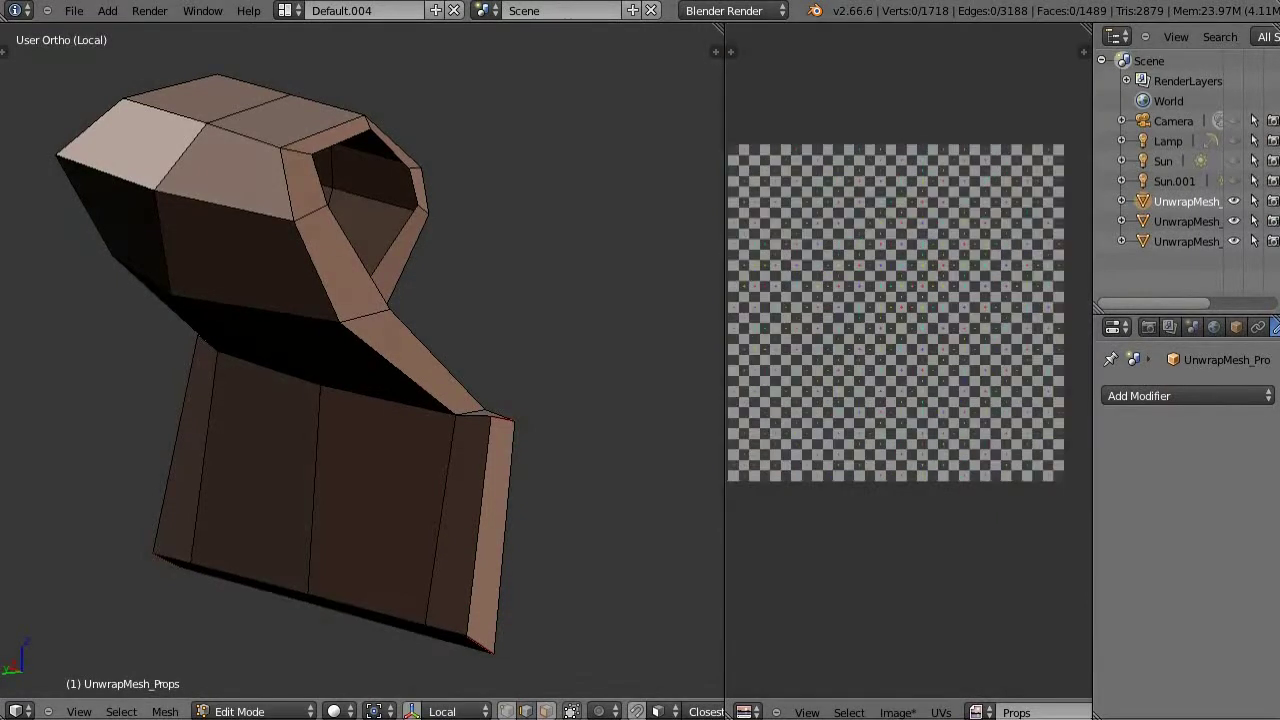
{"action": "middle_click_drag", "start_coordinate": [360, 385], "coordinate": [330, 330]}
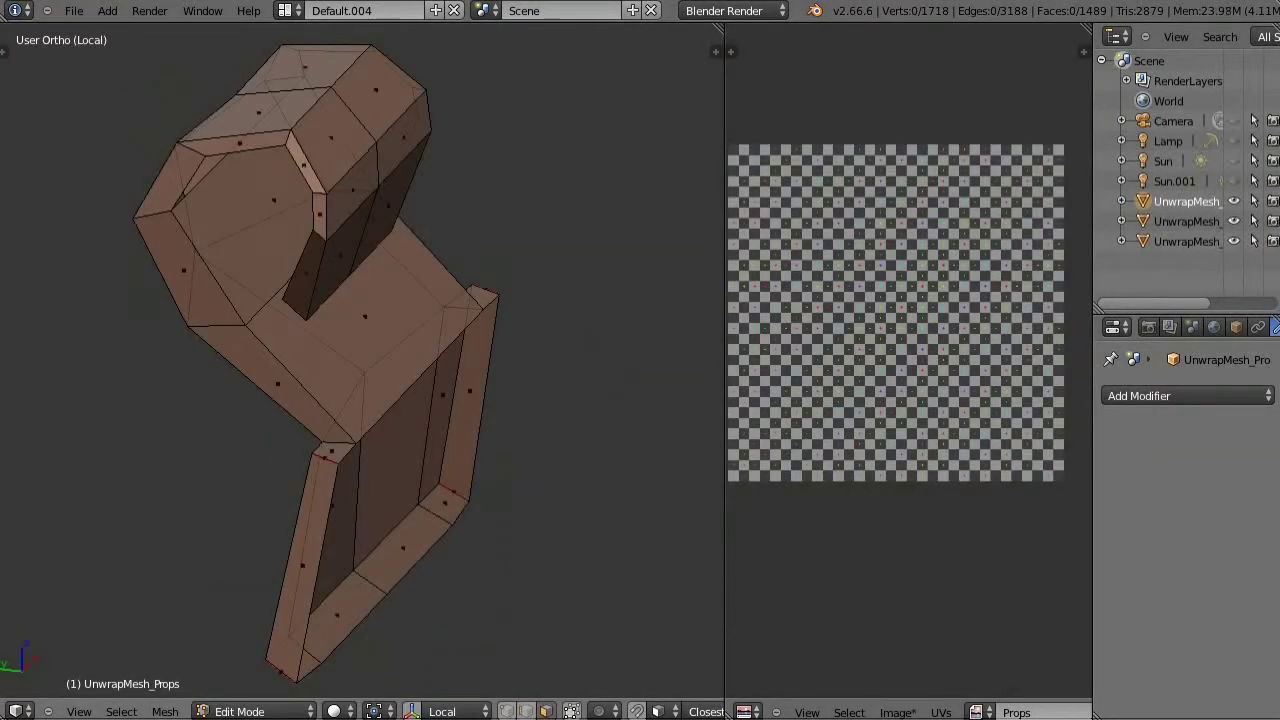
Delete the unwanted faces from the buckle, leaving 1487 faces
{"action": "right_click", "coordinate": [365, 330]}
{"action": "key", "text": "x"}
{"action": "left_click", "coordinate": [200, 309]}
{"action": "middle_click_drag", "start_coordinate": [200, 309], "coordinate": [330, 360]}
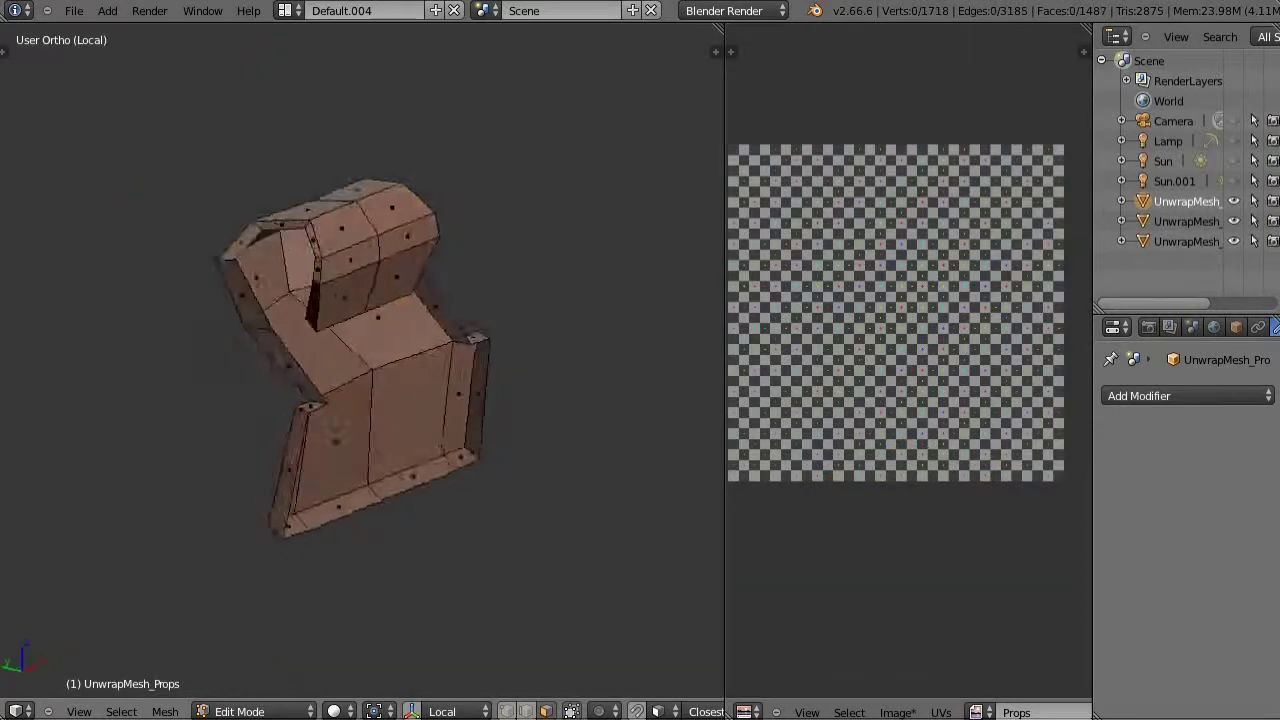
Re-unwrap the entire buckle piece after the face deletion
{"action": "key", "text": "a"}
{"action": "key", "text": "u"}
{"action": "left_click", "coordinate": [330, 334]}
Reveal the hidden props geometry and mark a seam on the next piece
{"action": "key", "text": "alt+h"}
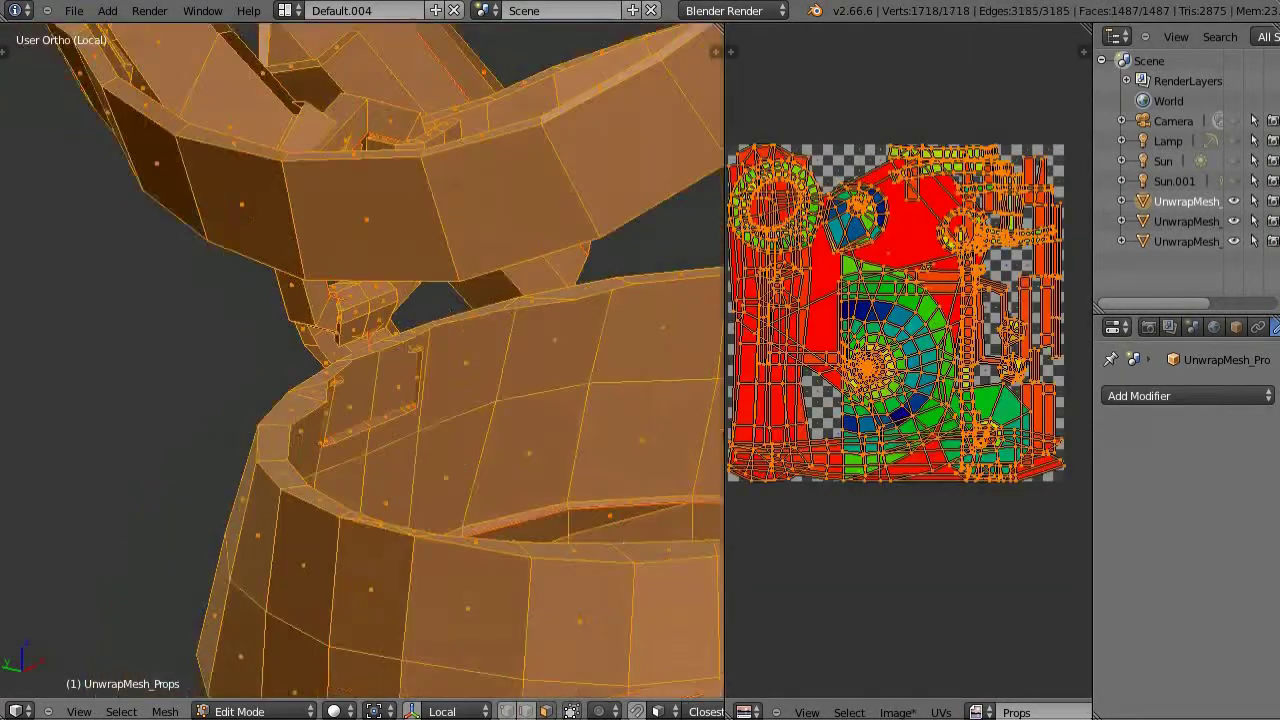
{"action": "key", "text": "a"}
{"action": "middle_click_drag", "start_coordinate": [450, 400], "coordinate": [600, 360]}
{"action": "key", "text": "ctrl+e"}
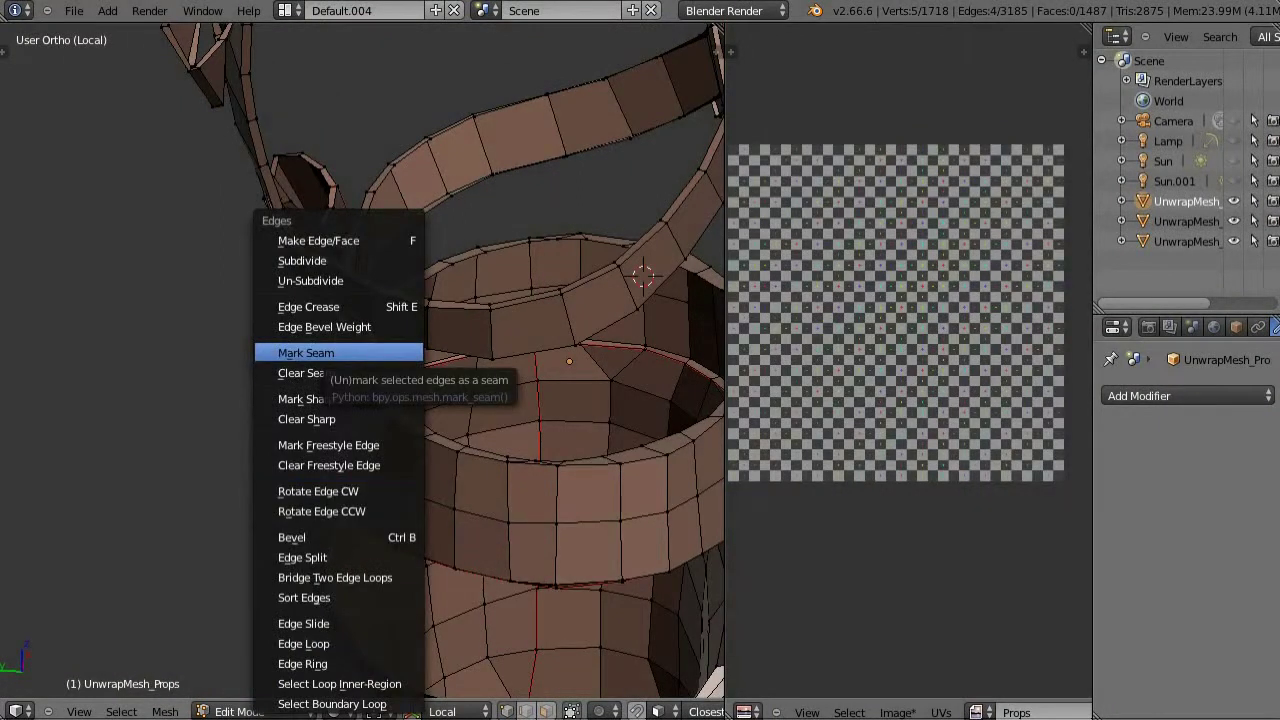
{"action": "left_click", "coordinate": [340, 352]}
{"action": "scroll", "coordinate": [340, 352], "scroll_direction": "down", "scroll_amount": 5}
Reset the UVs of the whole props mesh, then unwrap it into separate islands
{"action": "key", "text": "KP_1"}
{"action": "key", "text": "a"}
{"action": "key", "text": "u"}
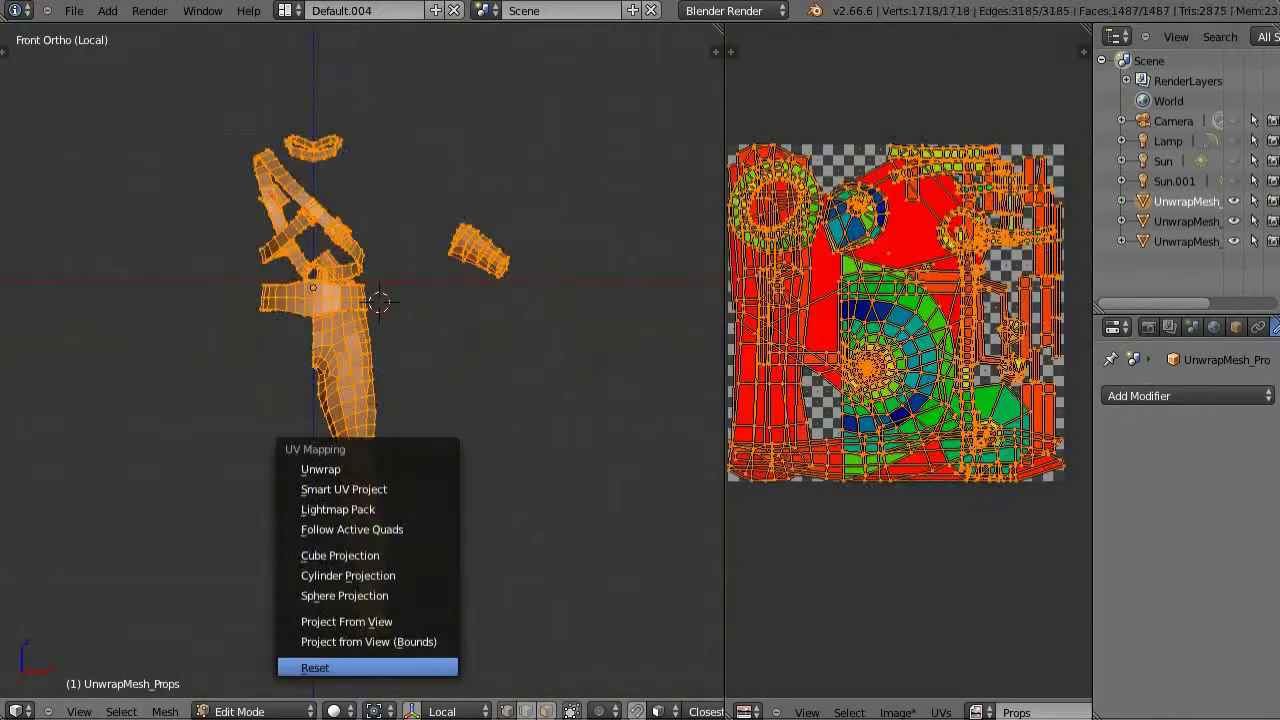
{"action": "left_click", "coordinate": [315, 667]}
{"action": "key", "text": "u"}
{"action": "left_click", "coordinate": [290, 209]}
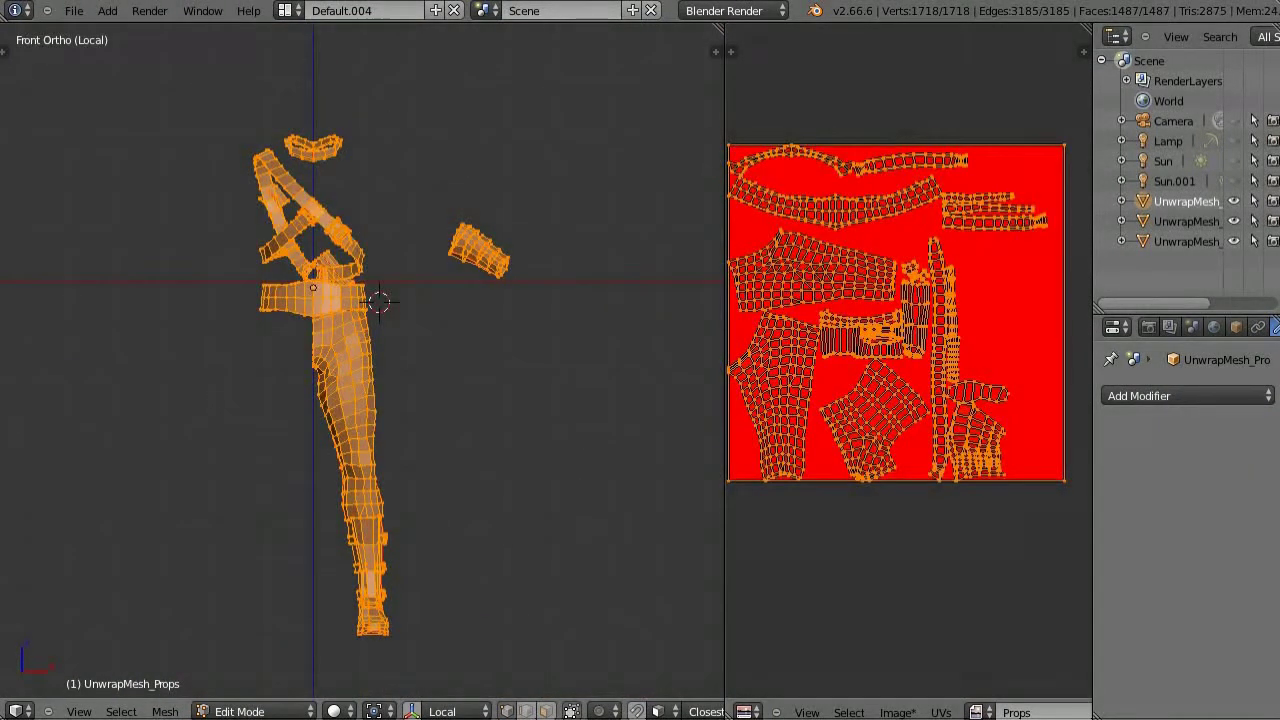
Give the UV Editor more room, switch to wireframe, and zoom onto a small buckle frame
{"action": "left_click_drag", "start_coordinate": [725, 400], "coordinate": [709, 400]}
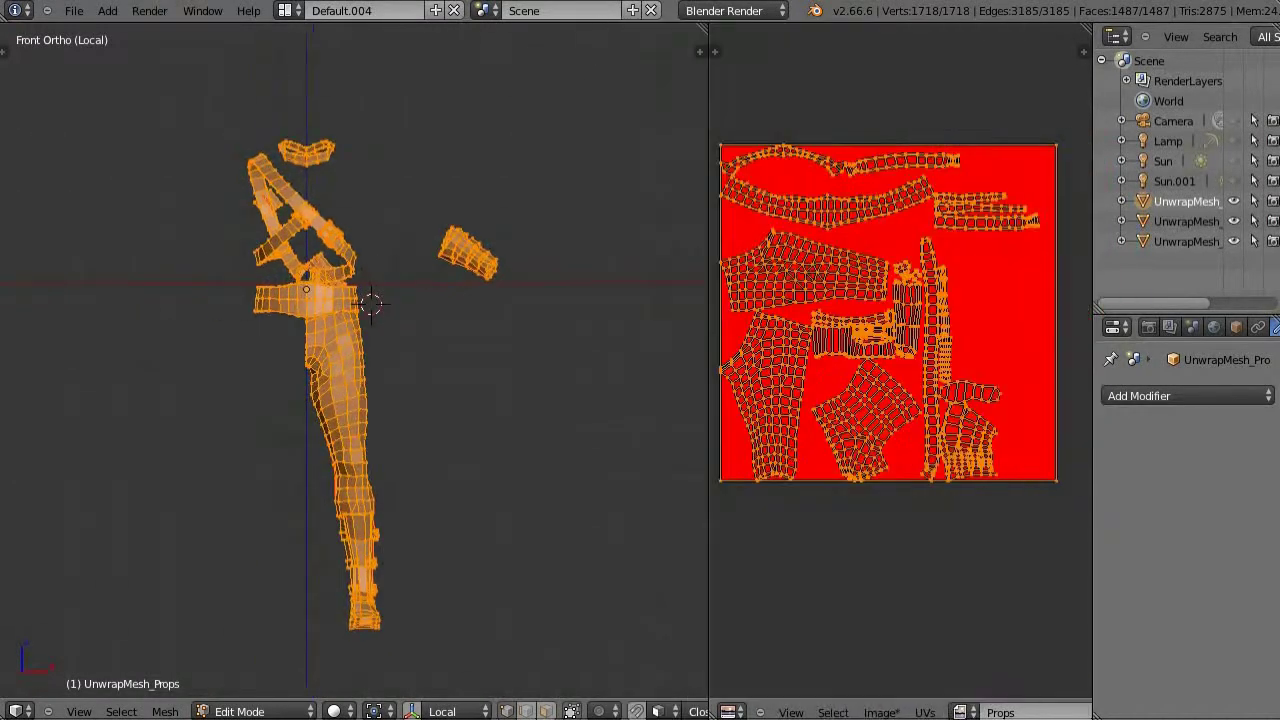
{"action": "key", "text": "a"}
{"action": "scroll", "coordinate": [371, 290], "scroll_direction": "up", "scroll_amount": 3}
{"action": "scroll", "coordinate": [371, 290], "scroll_direction": "up", "scroll_amount": 2}
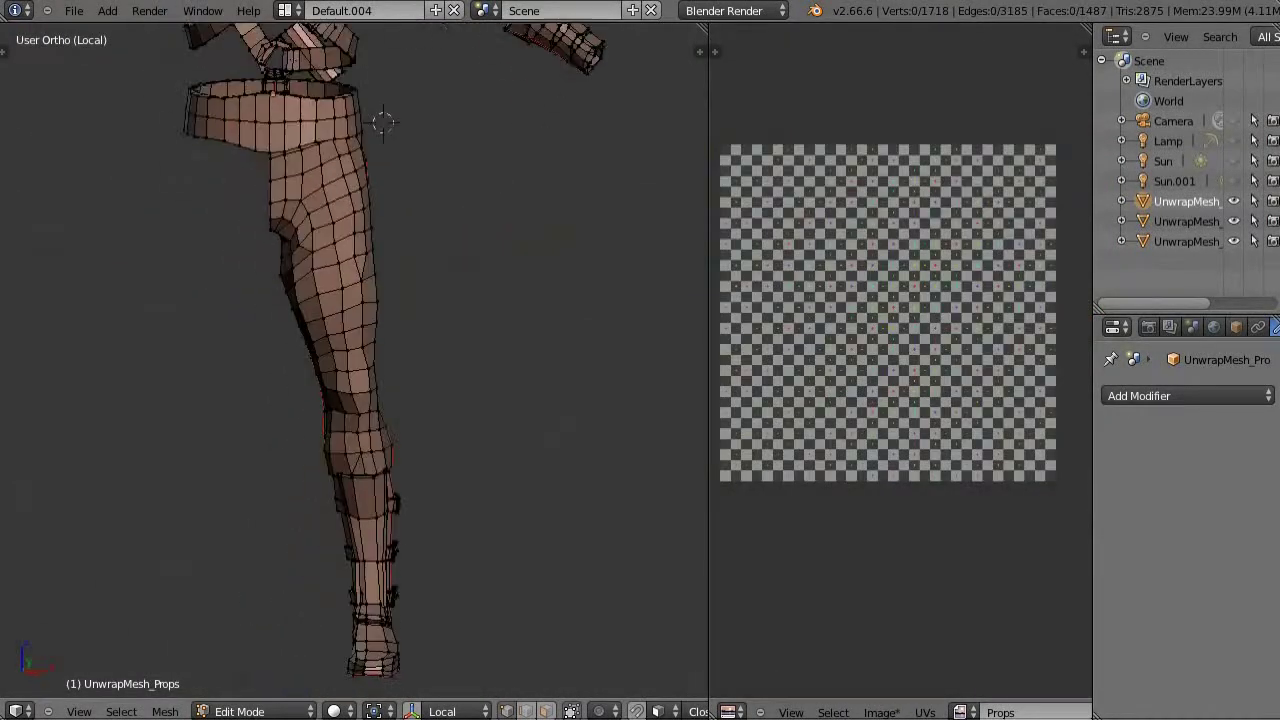
{"action": "scroll", "coordinate": [371, 290], "scroll_direction": "down", "scroll_amount": 6}
{"action": "key", "text": "z"}
{"action": "left_click", "coordinate": [430, 405]}
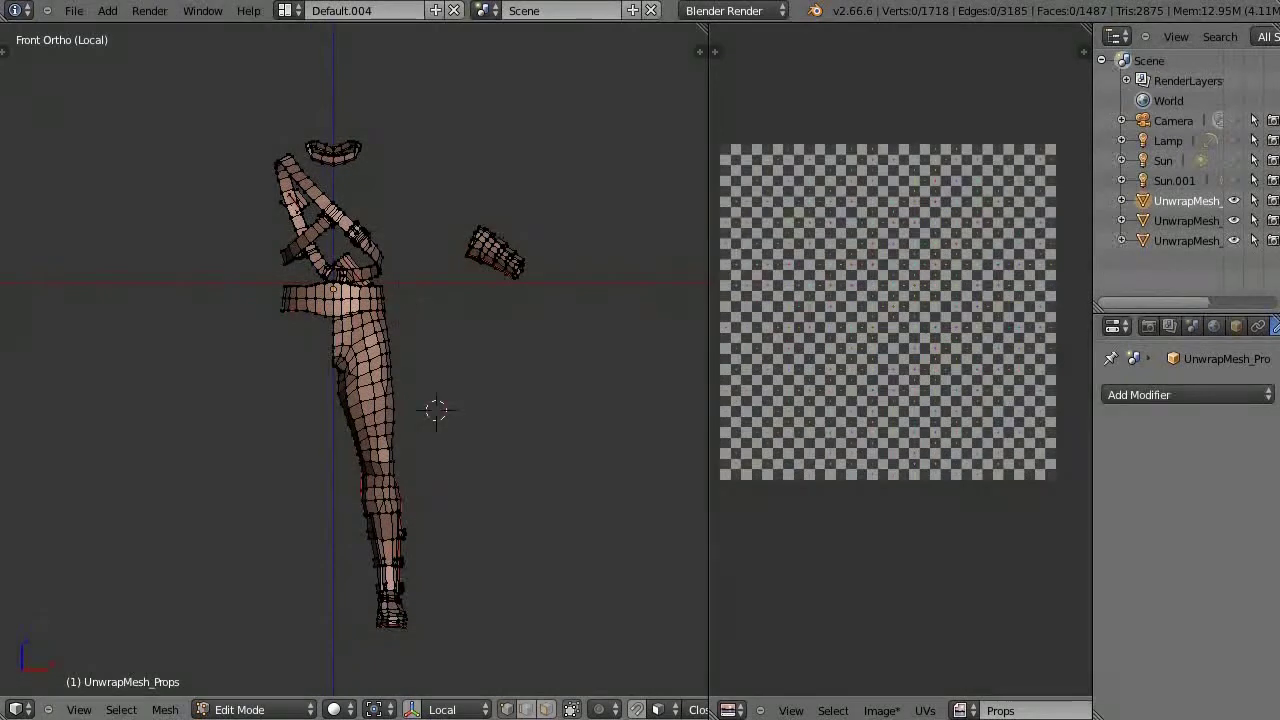
{"action": "scroll", "coordinate": [430, 405], "scroll_direction": "up", "scroll_amount": 3}
{"action": "mouse_move", "coordinate": [355, 300]}
{"action": "middle_mouse_down", "text": "shift"}
{"action": "mouse_move", "coordinate": [380, 390]}
{"action": "mouse_move", "coordinate": [420, 330]}
{"action": "mouse_move", "coordinate": [470, 310]}
{"action": "middle_mouse_up", "text": "shift"}
{"action": "scroll", "coordinate": [355, 360], "scroll_direction": "up", "scroll_amount": 5}
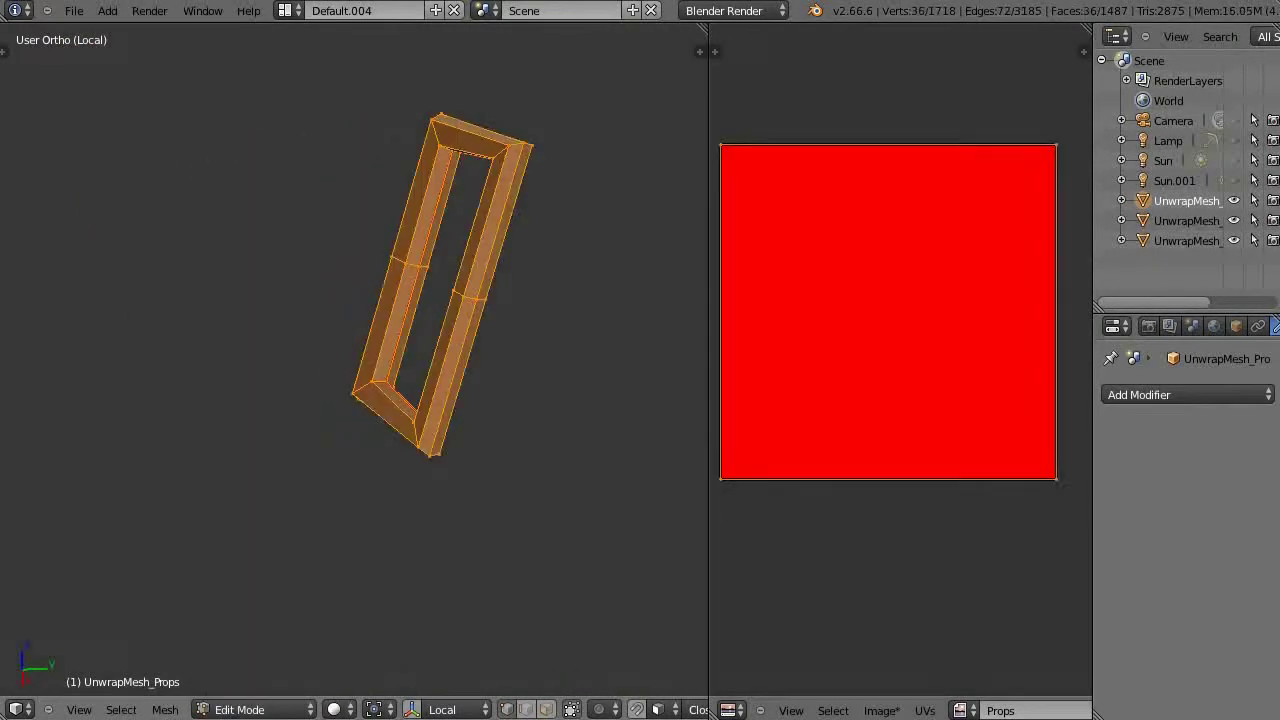
Reveal all props, reset their UVs and unwrap the whole mesh again
{"action": "key", "text": "alt+h"}
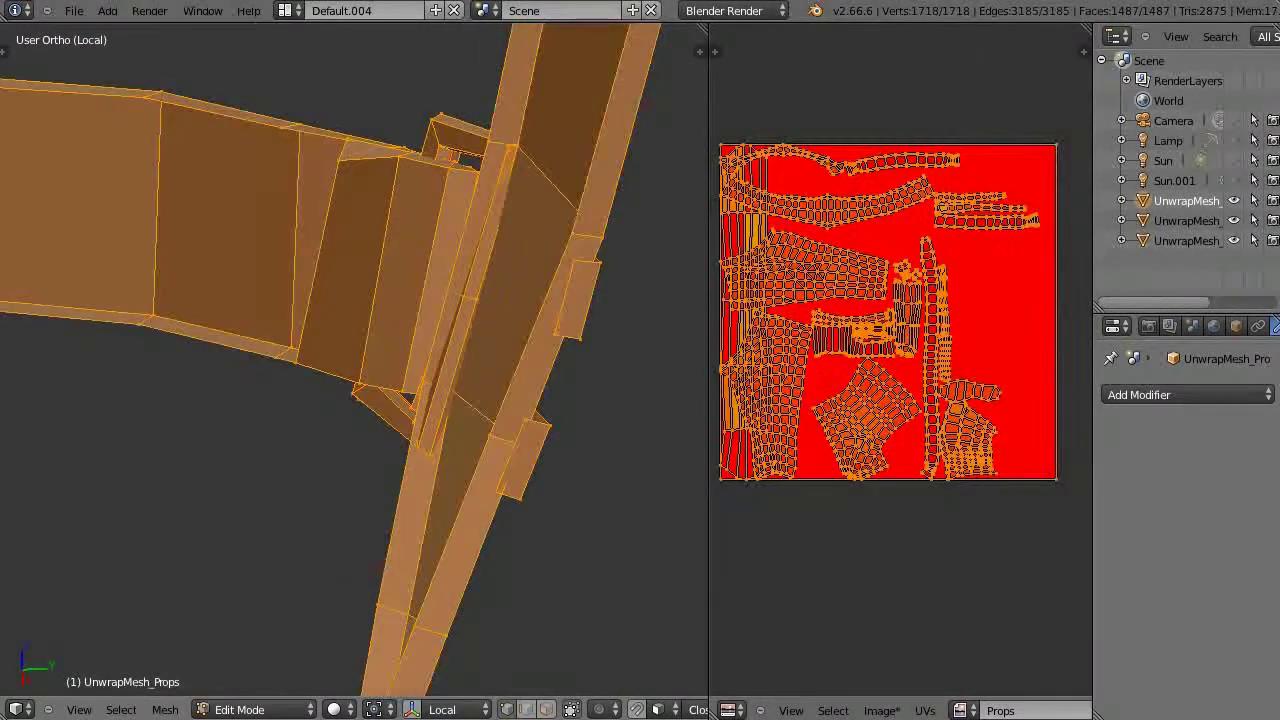
{"action": "key", "text": "u"}
{"action": "left_click", "coordinate": [223, 551]}
{"action": "key", "text": "u"}
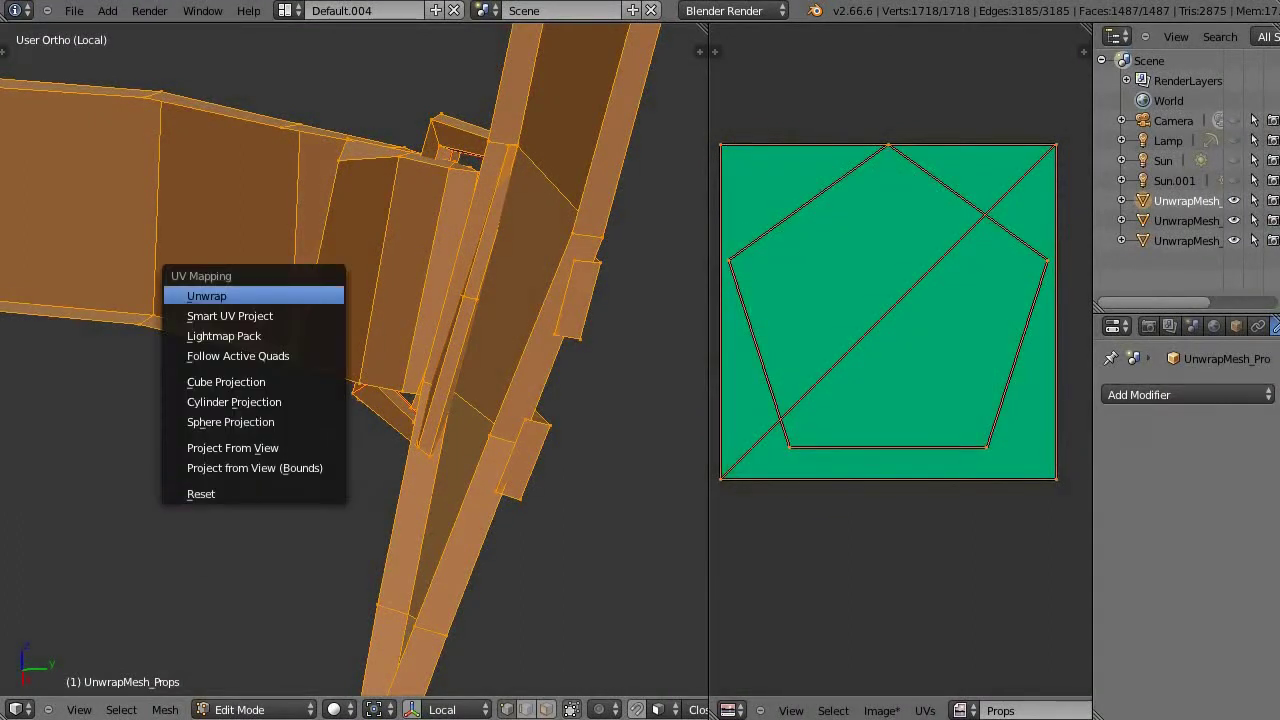
{"action": "key", "text": "Return"}
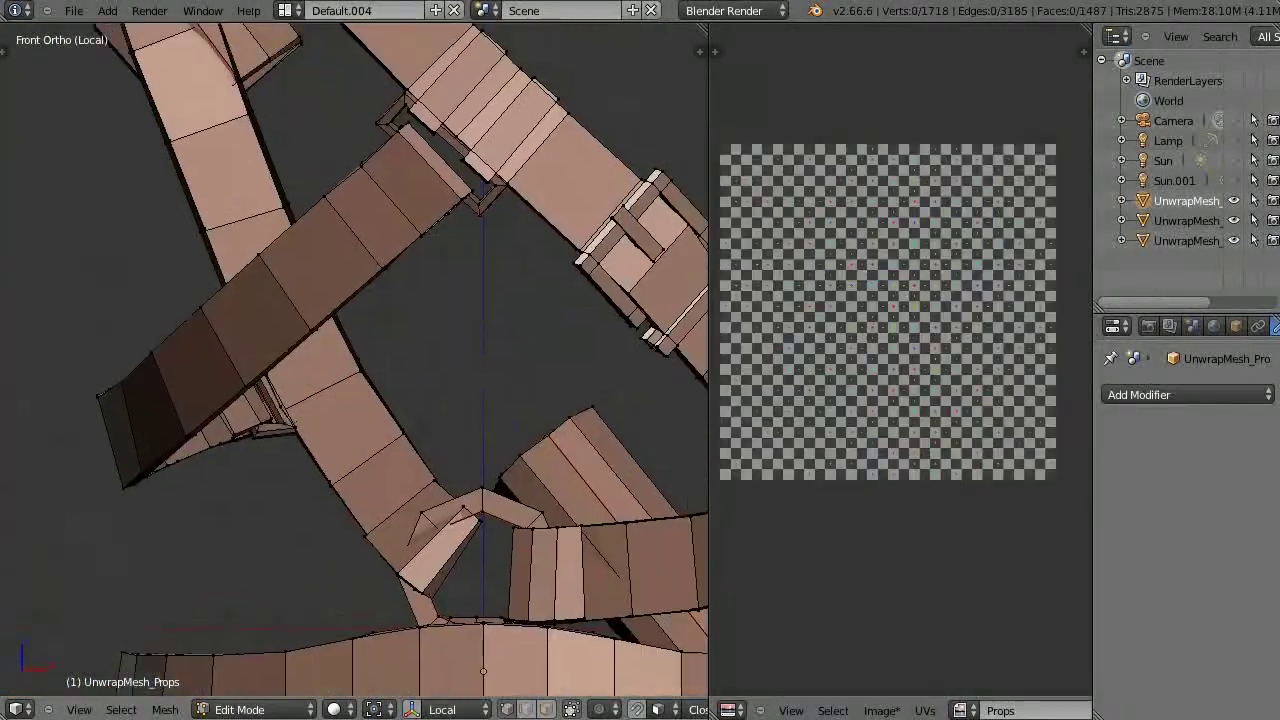
{"action": "scroll", "coordinate": [355, 360], "scroll_direction": "up", "scroll_amount": 3}
{"action": "scroll", "coordinate": [355, 360], "scroll_direction": "up", "scroll_amount": 2}
{"action": "key", "text": "z"}
{"action": "scroll", "coordinate": [355, 360], "scroll_direction": "down", "scroll_amount": 5}
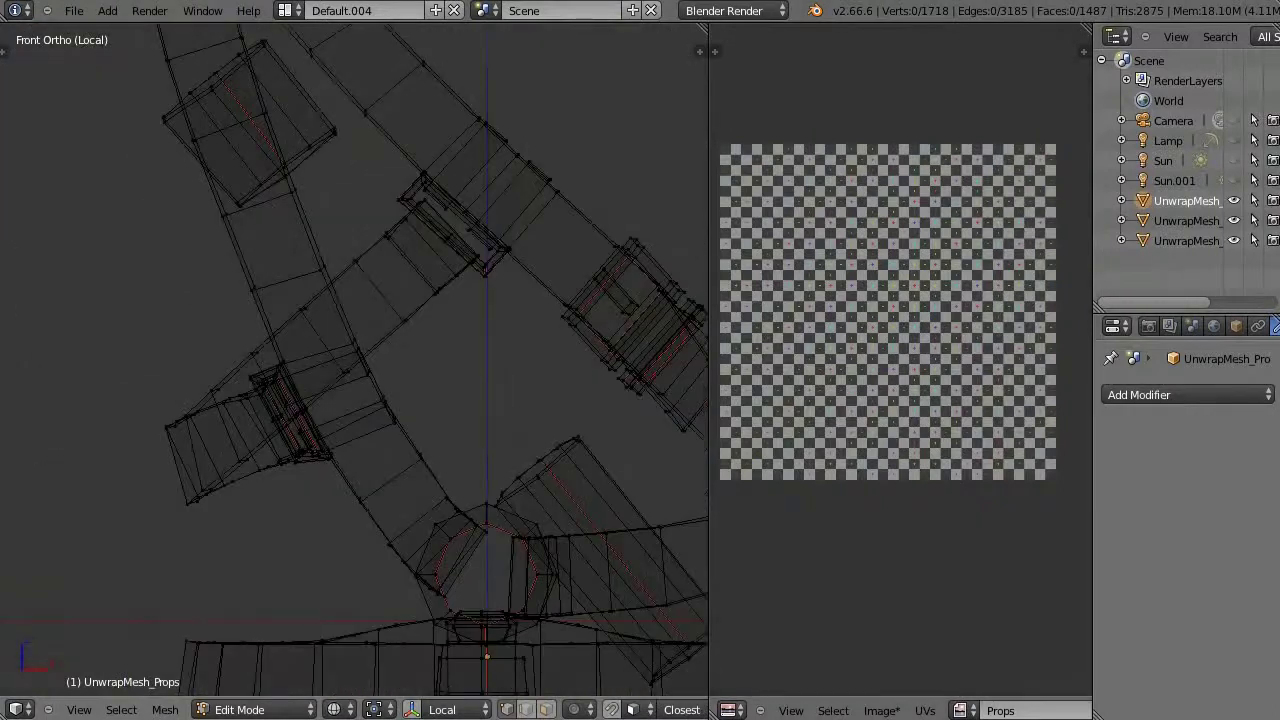
{"action": "scroll", "coordinate": [354, 360], "scroll_direction": "down", "scroll_amount": 4}
Narrow the linked selection down to the small strap block beside the buckle
{"action": "key", "text": "l"}
{"action": "key", "text": "l"}
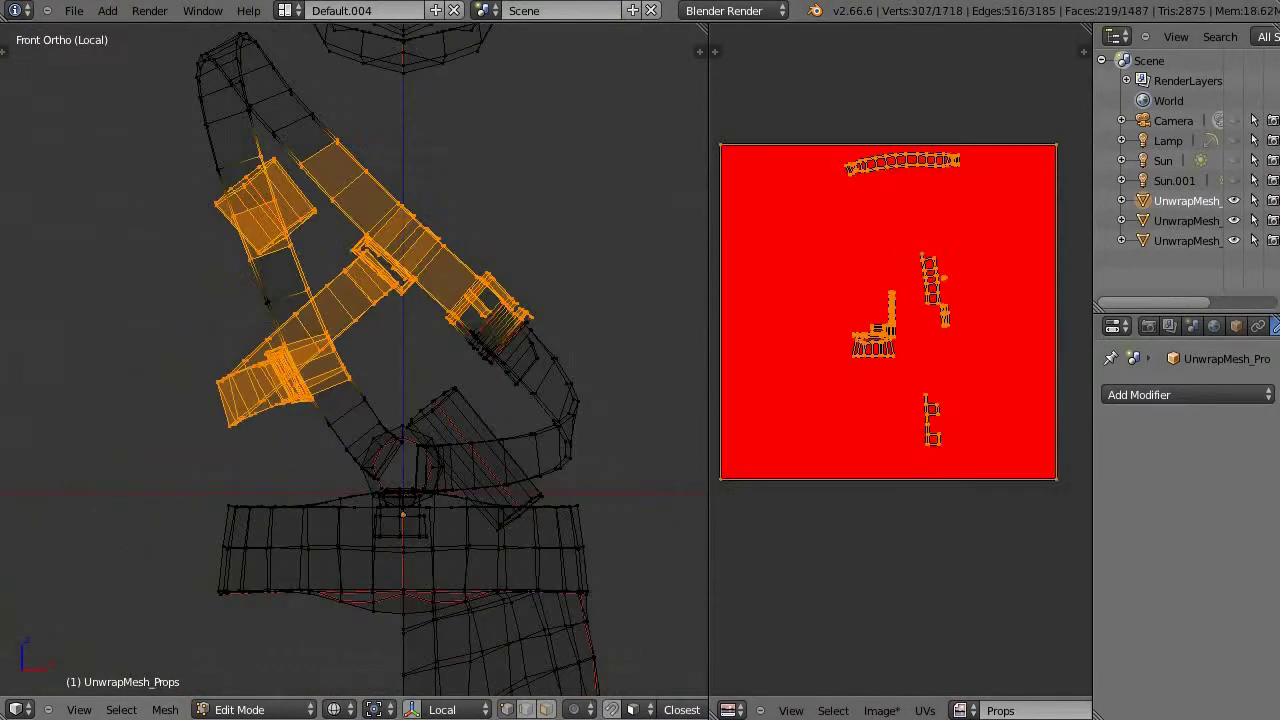
{"action": "key", "text": "a"}
{"action": "key", "text": "l"}
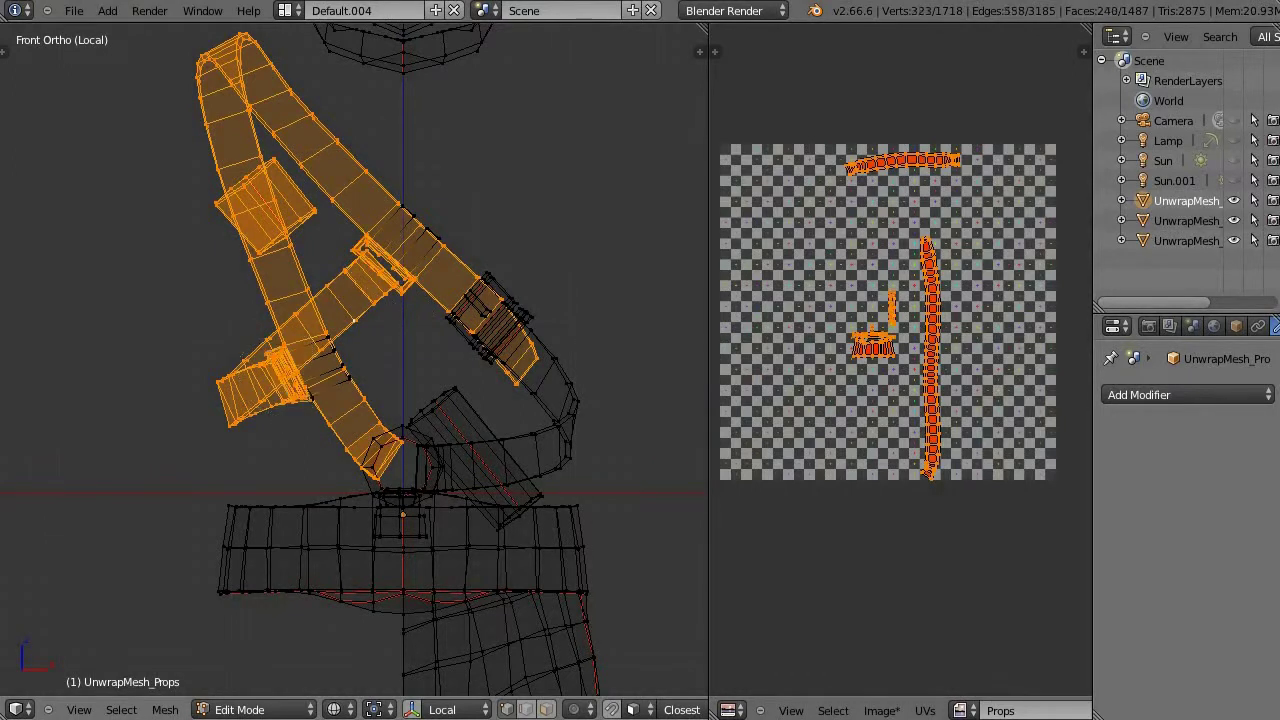
{"action": "key", "text": "l"}
{"action": "key", "text": "shift+l"}
{"action": "scroll", "coordinate": [568, 311], "scroll_direction": "up", "scroll_amount": 3}
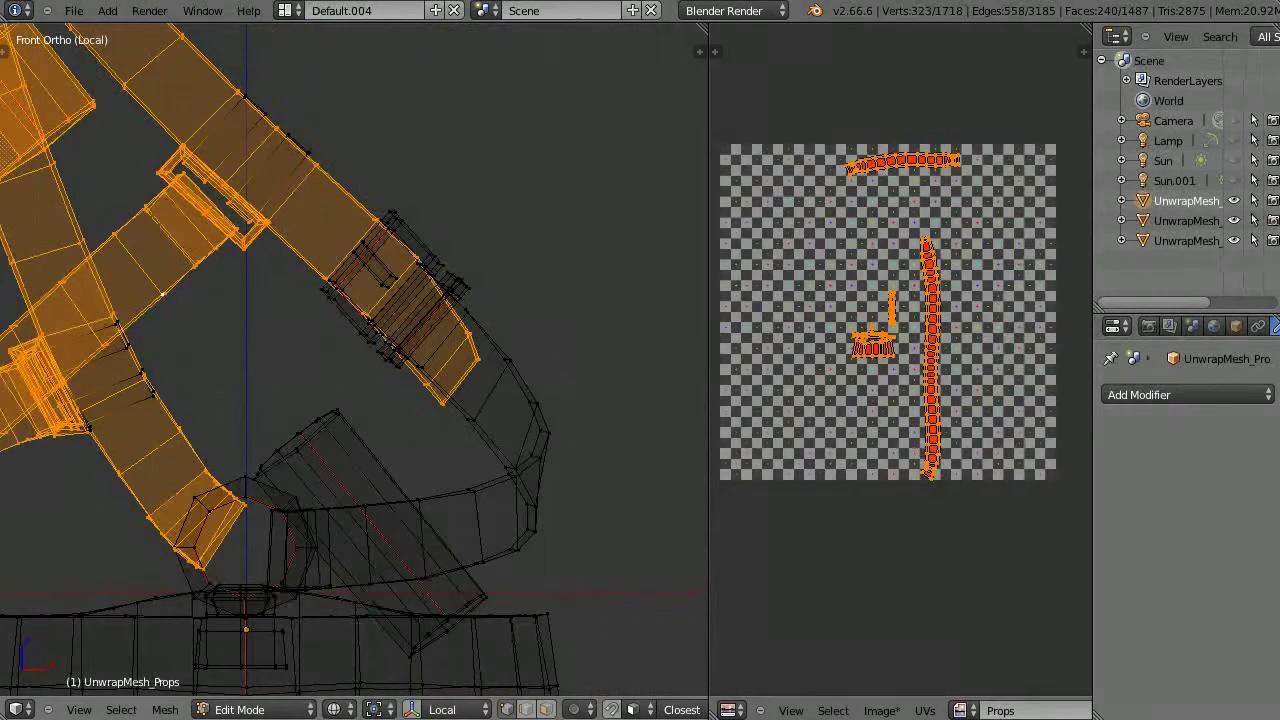
{"action": "key", "text": "a"}
{"action": "key", "text": "l"}
{"action": "key", "text": "l"}
{"action": "key", "text": "shift+l"}
{"action": "scroll", "coordinate": [401, 219], "scroll_direction": "up", "scroll_amount": 3}
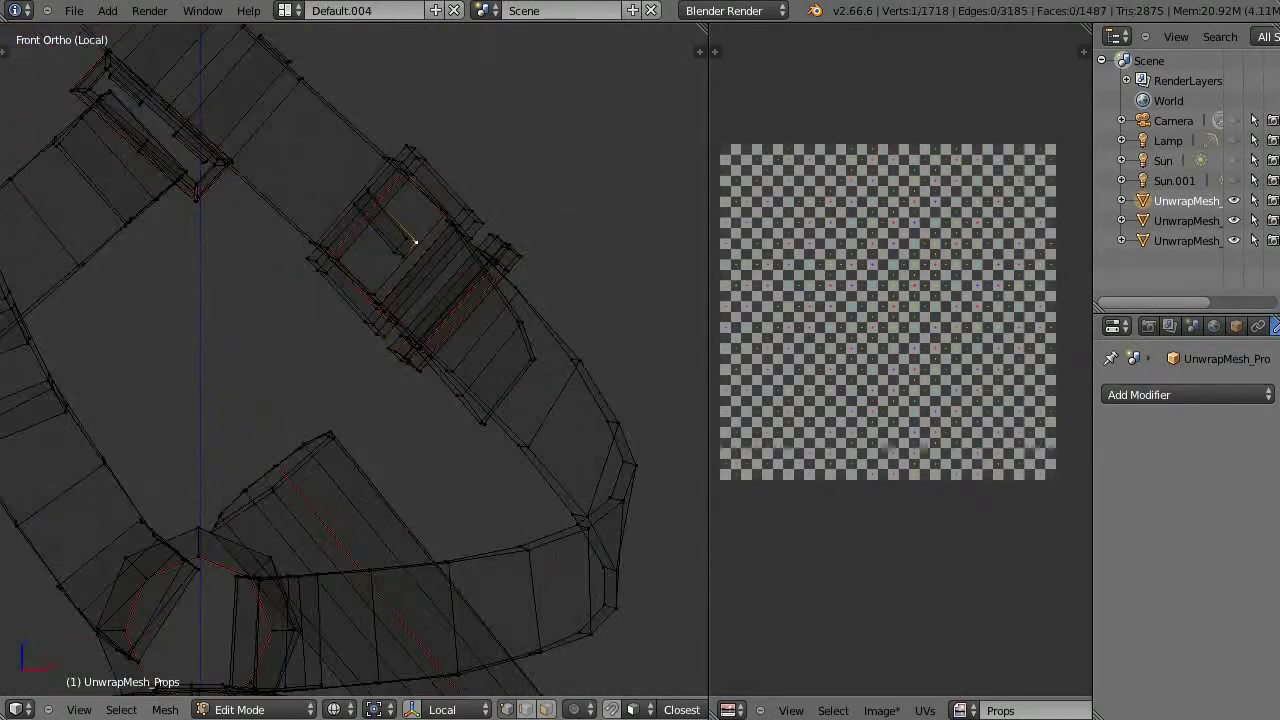
{"action": "scroll", "coordinate": [401, 219], "scroll_direction": "up", "scroll_amount": 3}
Isolate the small strip block in solid shading and orbit around it
{"action": "key", "text": "z"}
{"action": "key", "text": "ctrl+l"}
{"action": "key", "text": "shift+h"}
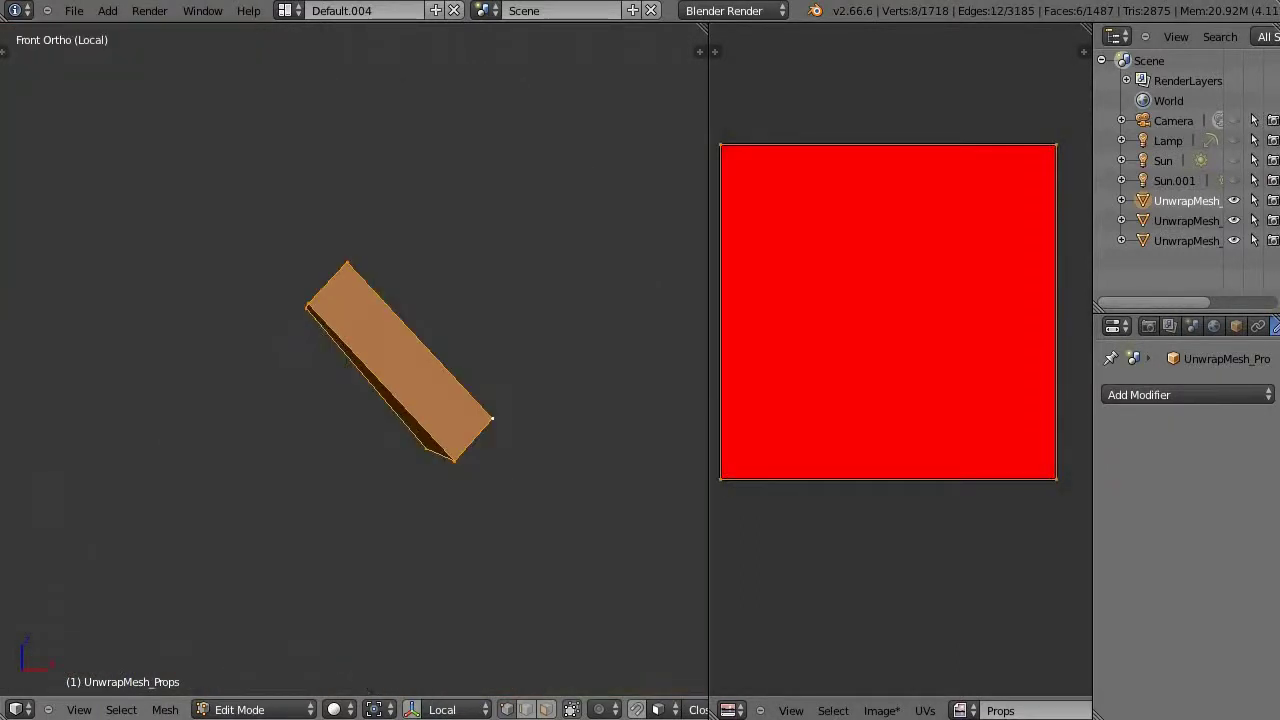
{"action": "middle_click_drag", "start_coordinate": [354, 360], "coordinate": [310, 300]}
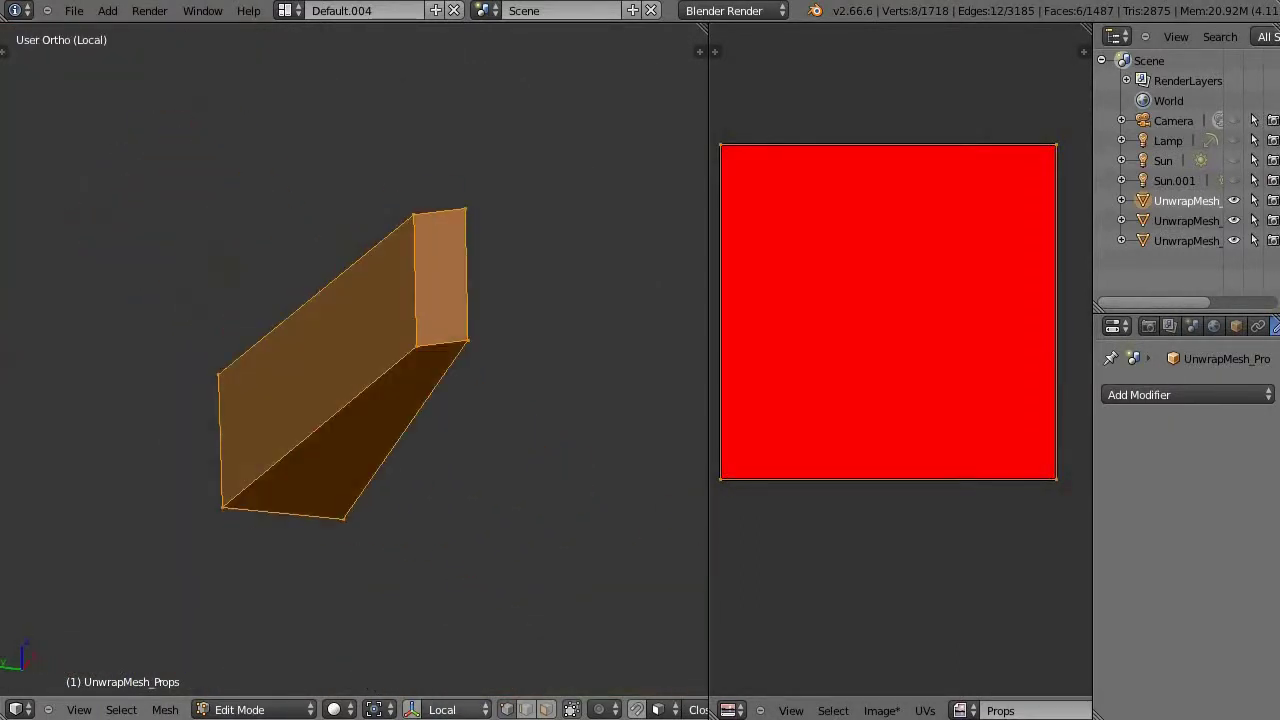
{"action": "key", "text": "a"}
{"action": "middle_click_drag", "start_coordinate": [440, 300], "coordinate": [365, 355]}
Delete two faces of the block, bringing the mesh to 1485 faces
{"action": "right_click", "coordinate": [350, 360]}
{"action": "right_click", "coordinate": [240, 455], "text": "shift"}
{"action": "key", "text": "x"}
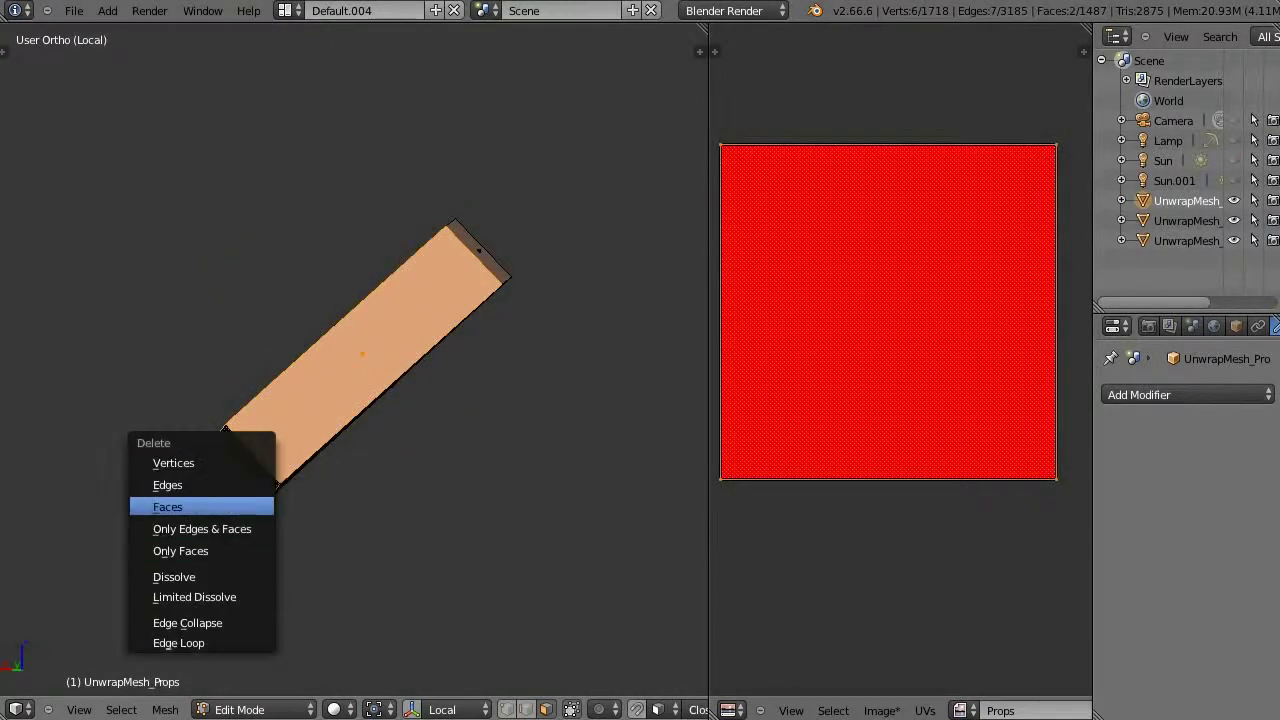
{"action": "left_click", "coordinate": [168, 507]}
Mark a seam along two edges of the open side and select the block for unwrapping
{"action": "right_click", "coordinate": [262, 372]}
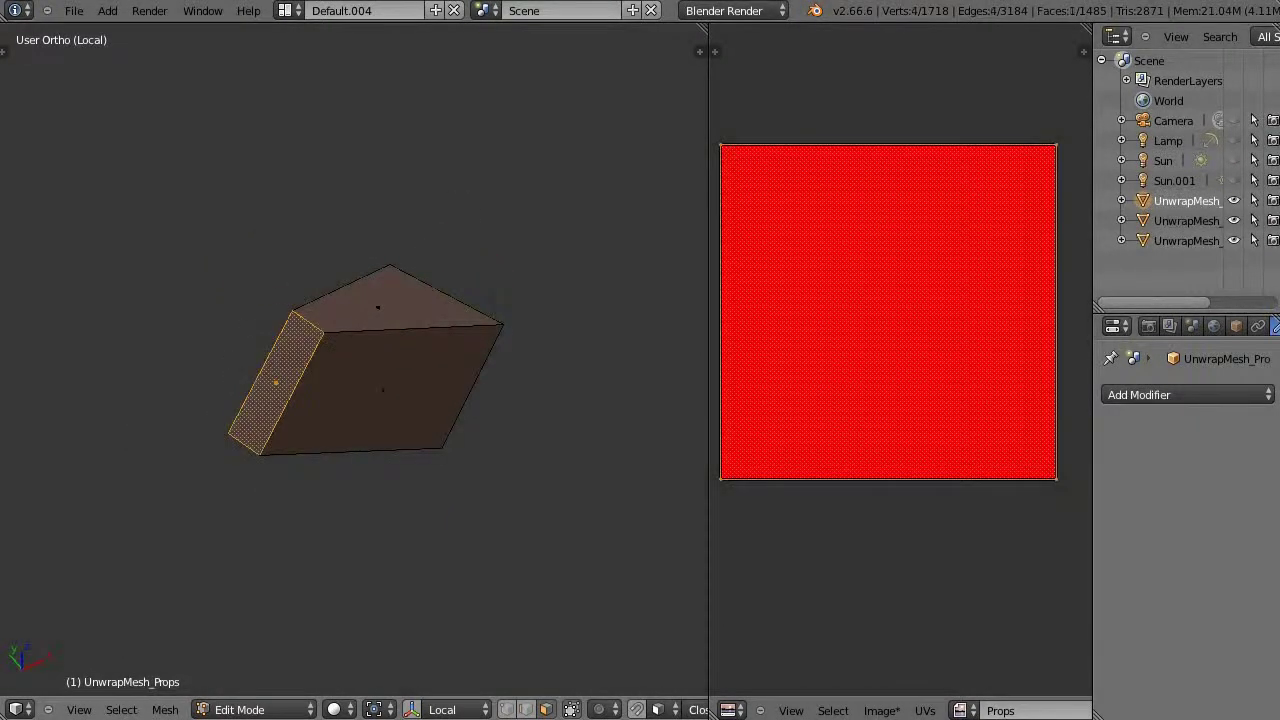
{"action": "right_click", "coordinate": [290, 400], "text": "shift"}
{"action": "key", "text": "ctrl+e"}
{"action": "left_click", "coordinate": [300, 346]}
{"action": "key", "text": "a"}
{"action": "key", "text": "u"}
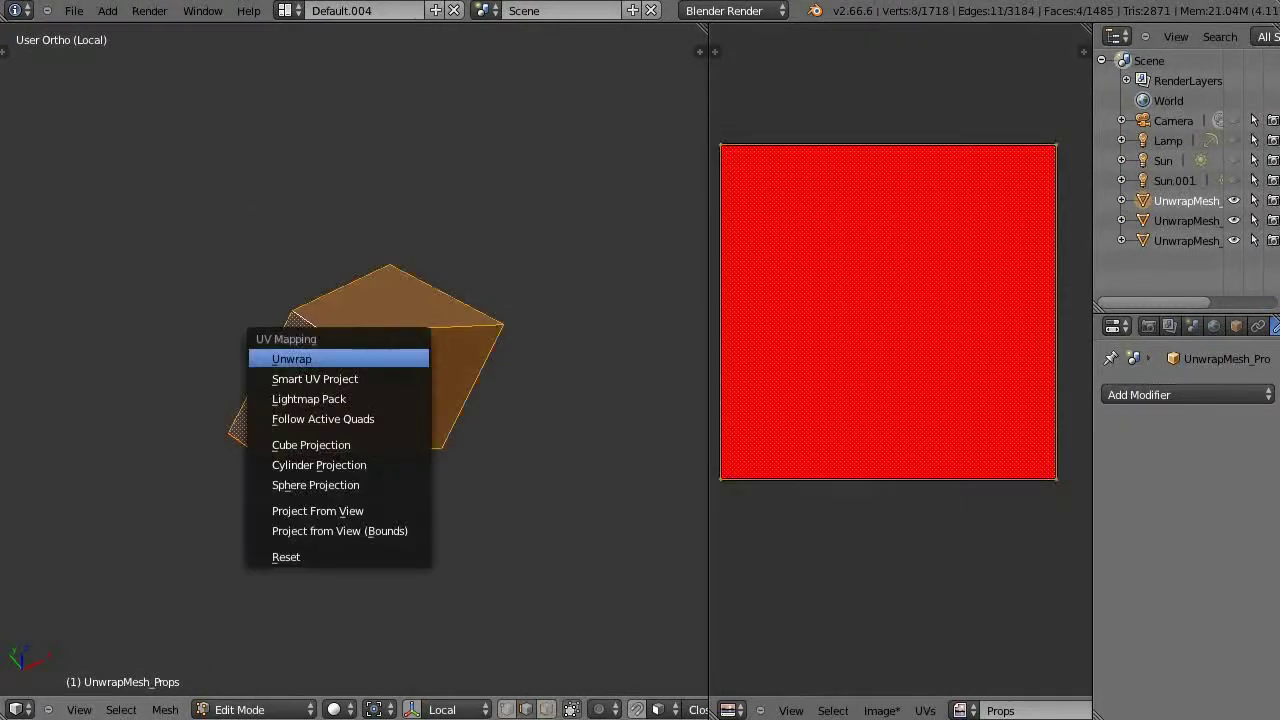